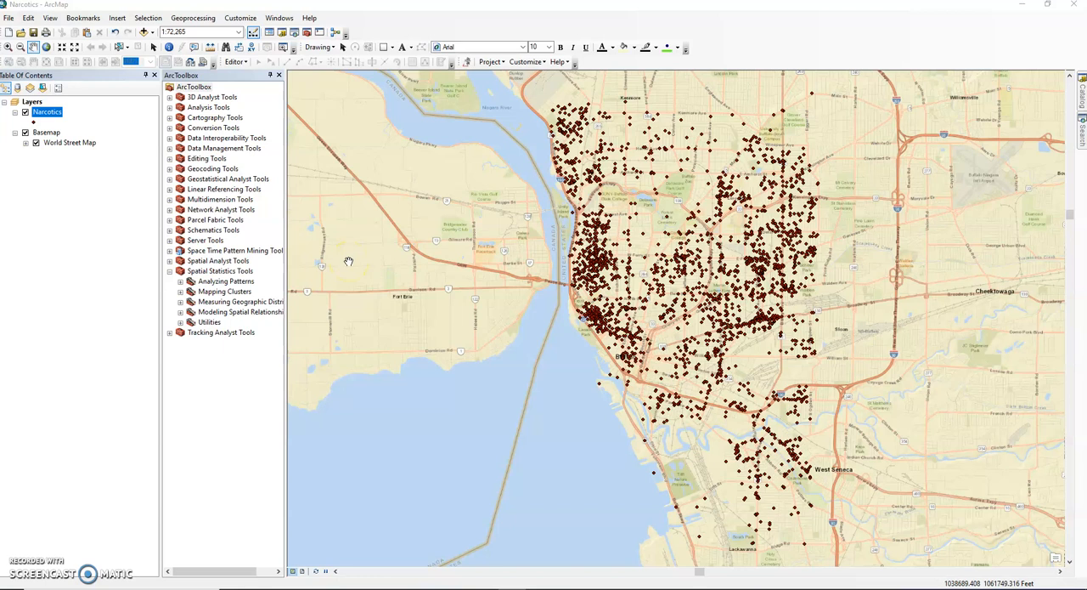
# - Search the tools for "mean center" and open the Mean Center tool
pyautogui.click(545, 221)
pyautogui.click(1082, 136)
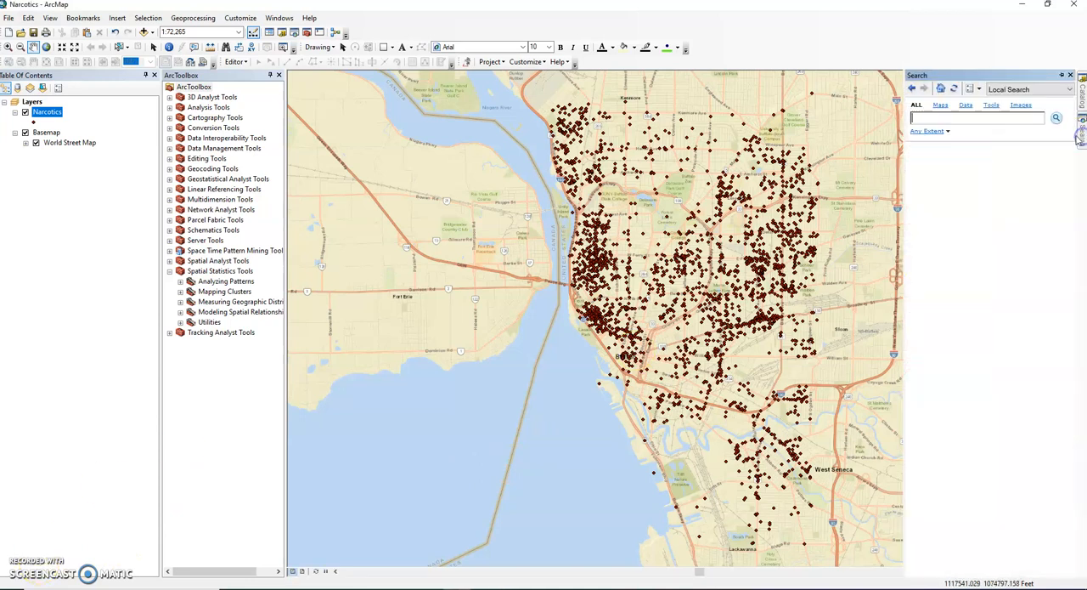
pyautogui.write('mean center')
pyautogui.press('Return')
pyautogui.click(945, 164)
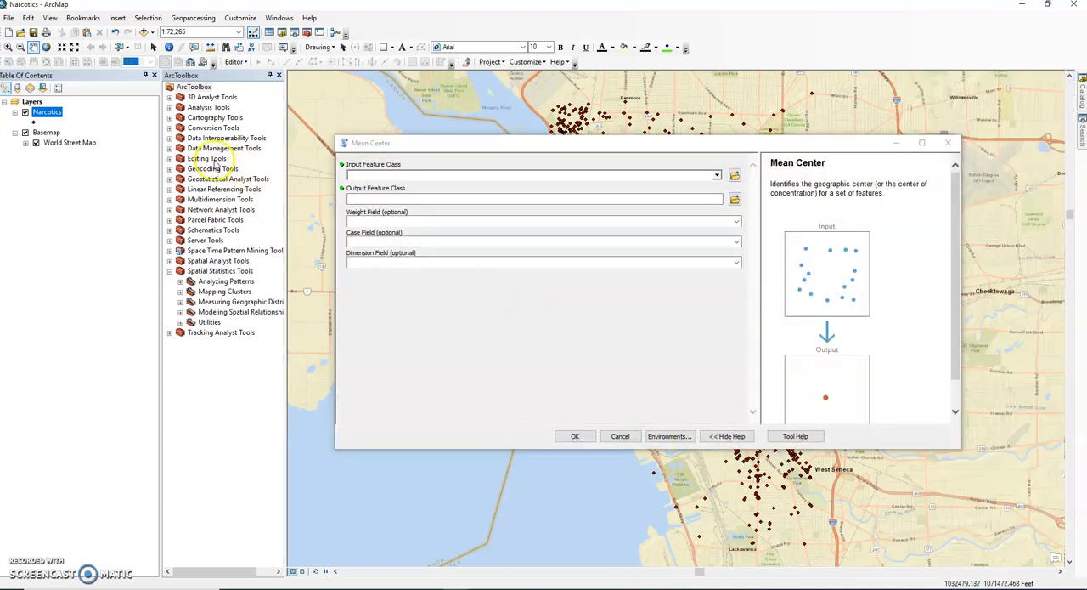
# - Run Mean Center on the Narcotics layer with output Mean_Center.shp in the Scratch folder, leaving the weight, case and dimension fields empty
pyautogui.moveTo(51, 113); pyautogui.dragTo(388, 174)
pyautogui.click(502, 199)
pyautogui.moveTo(505, 199); pyautogui.dragTo(431, 199)
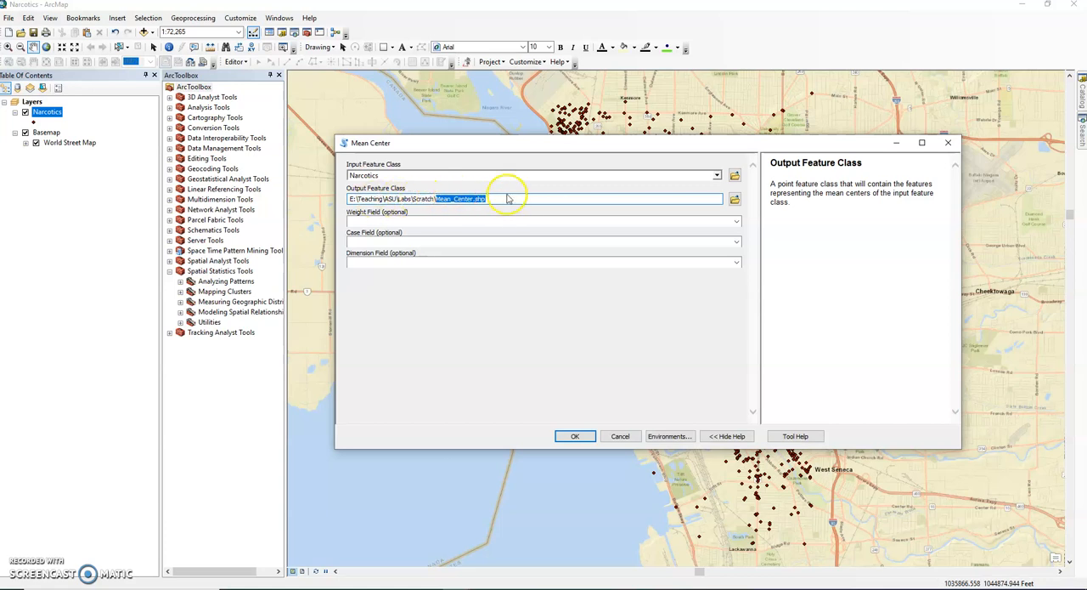
pyautogui.click(442, 224)
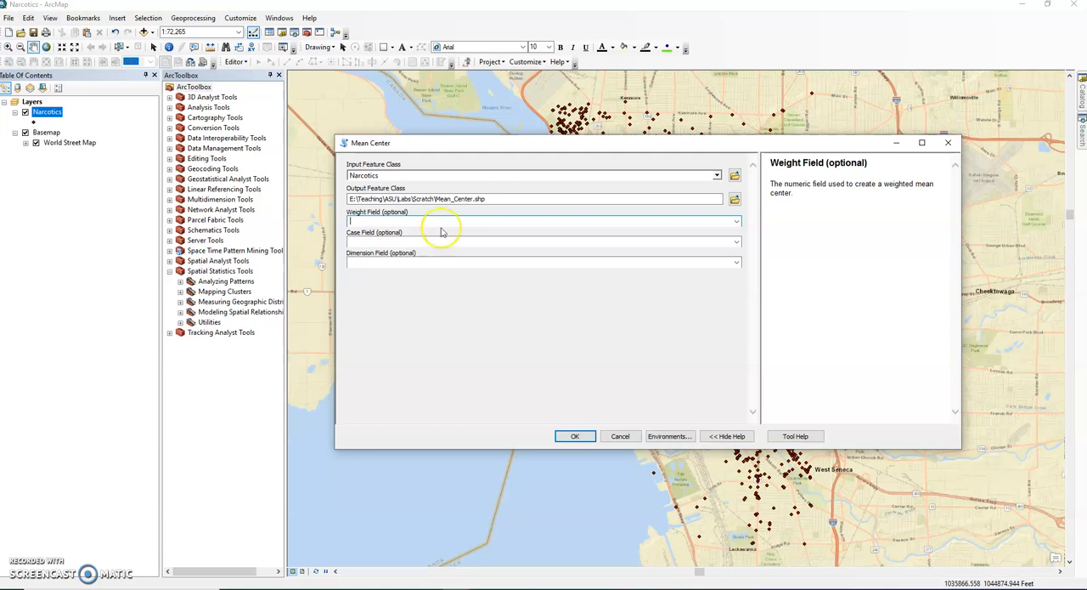
pyautogui.click(415, 246)
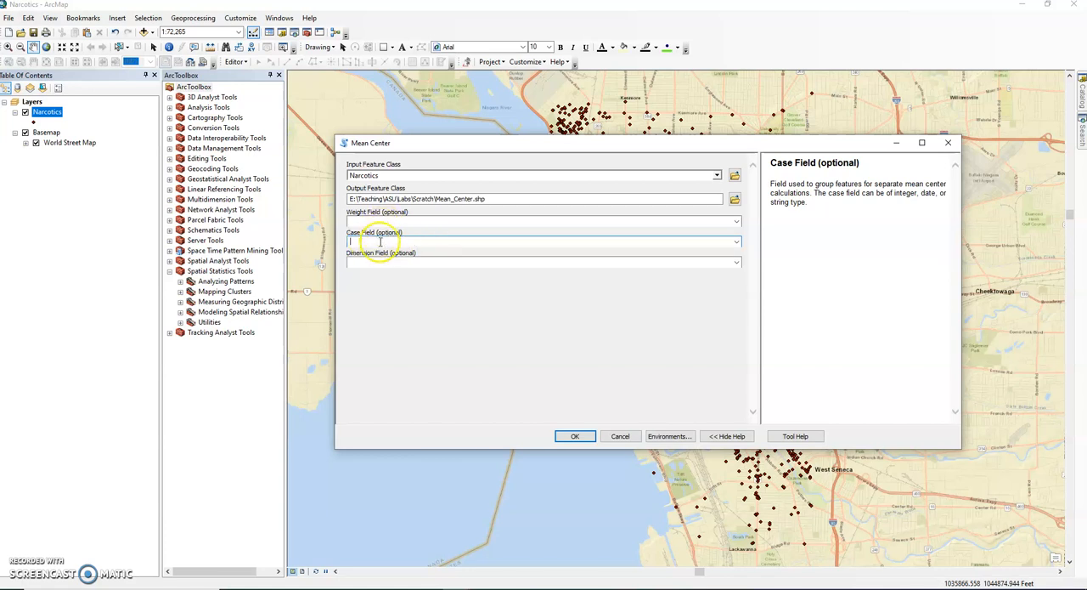
pyautogui.click(379, 262)
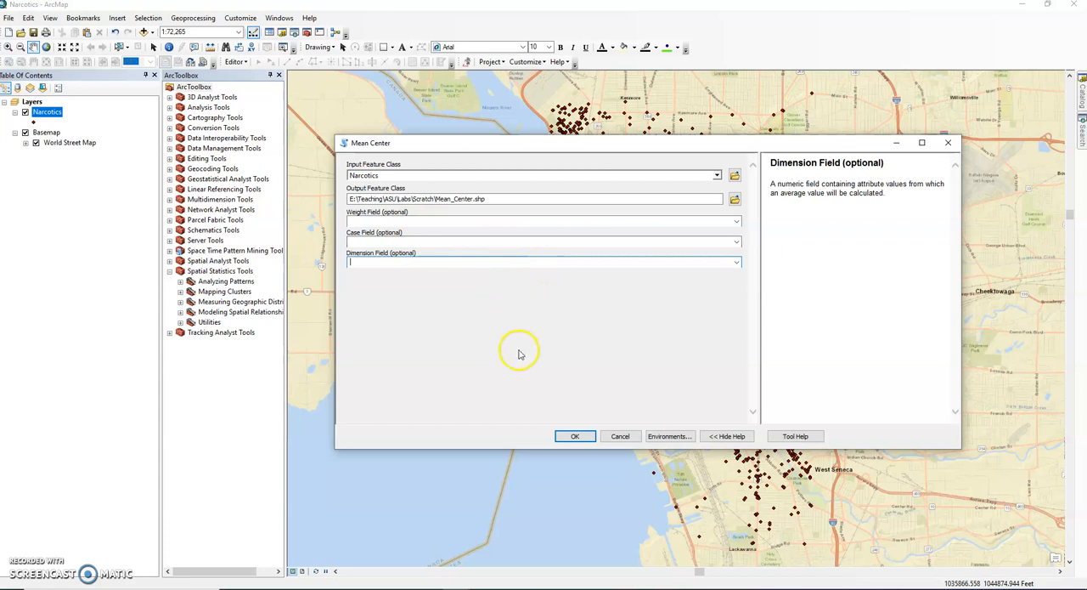
pyautogui.click(571, 437)
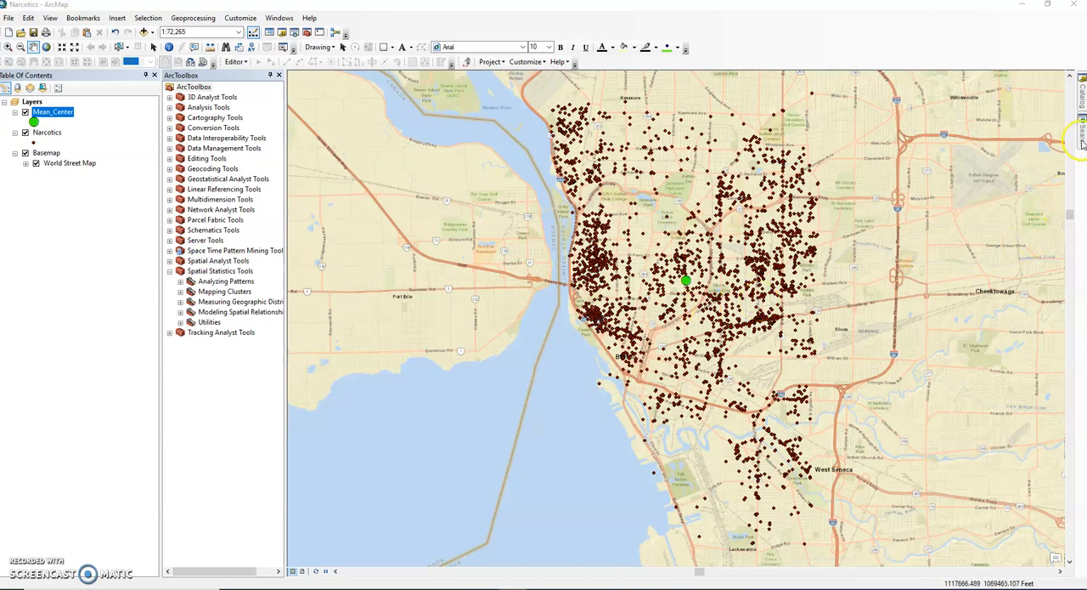
# - Search the tools for "standard deviation" and open the Directional Distribution (Standard Deviational Ellipse) tool
pyautogui.moveTo(1081, 144)
pyautogui.press('Delete')
pyautogui.press('Delete')
pyautogui.press('Delete')
pyautogui.press('Delete')
pyautogui.press('Delete')
pyautogui.press('Delete')
pyautogui.press('Delete')
pyautogui.press('Delete')
pyautogui.press('Delete')
pyautogui.press('Delete')
pyautogui.press('Delete')
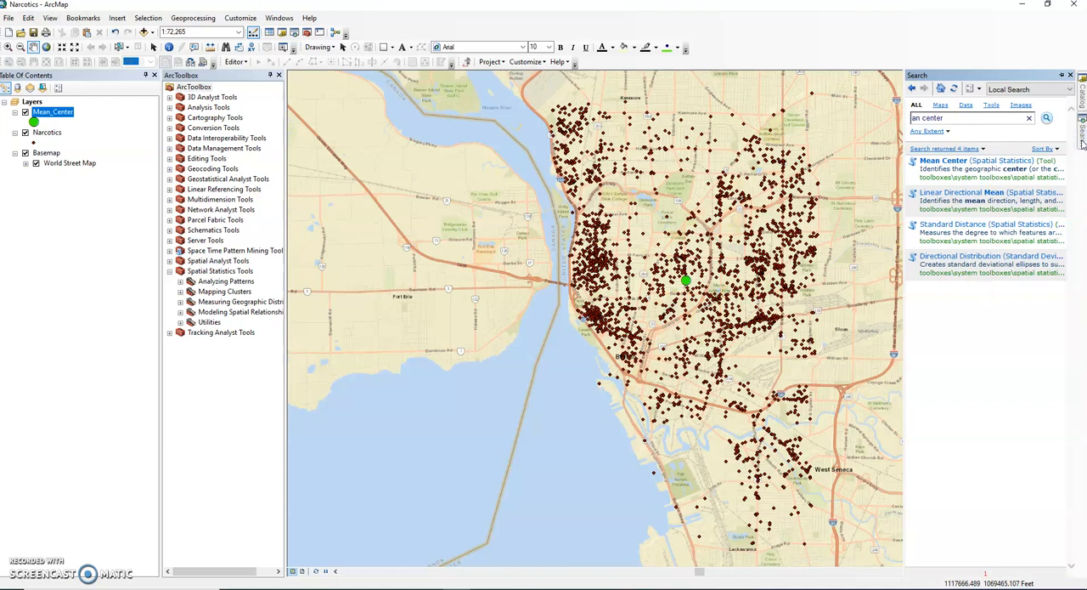
pyautogui.write('standard')
pyautogui.press('Return')
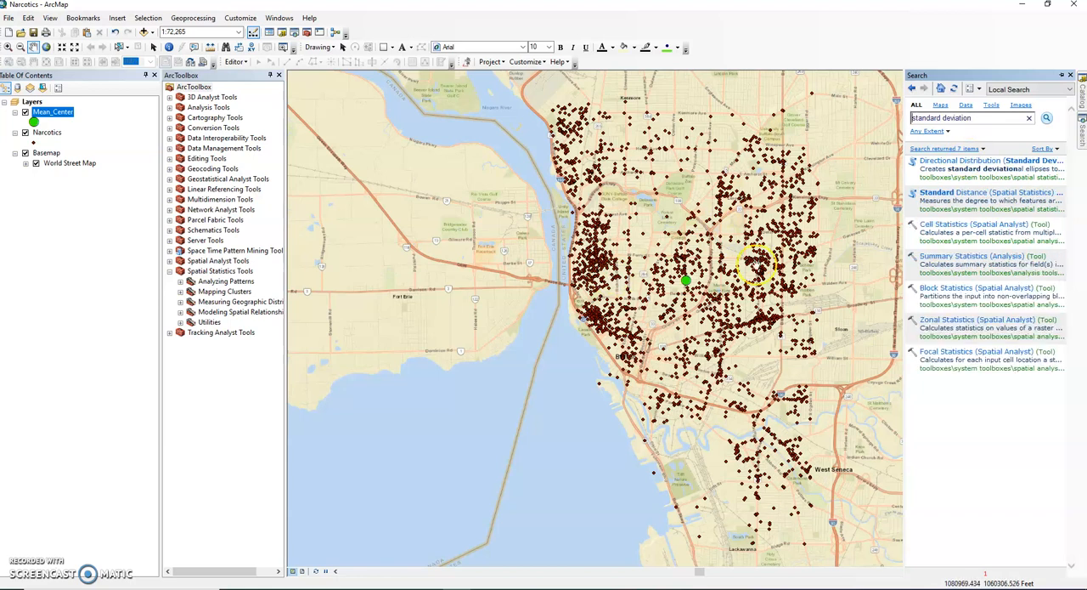
pyautogui.click(948, 164)
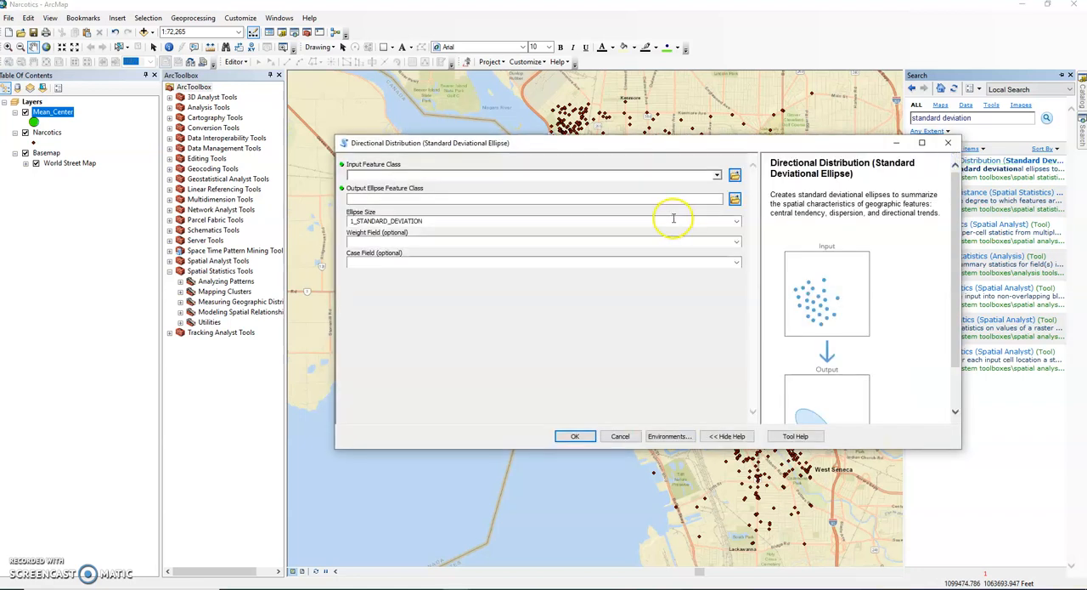
# - Set the Narcotics layer as the input and name the output ellipse feature class Std_Dev_Ellipse in the Scratch folder
pyautogui.click(48, 133)
pyautogui.moveTo(48, 133); pyautogui.dragTo(366, 174)
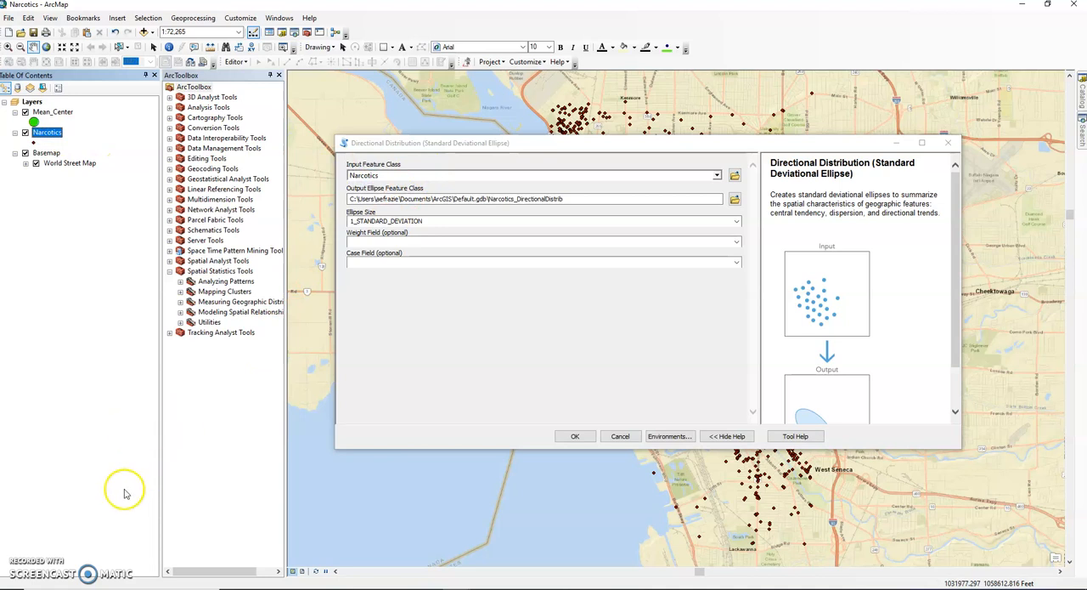
pyautogui.click(698, 198)
pyautogui.click(735, 198)
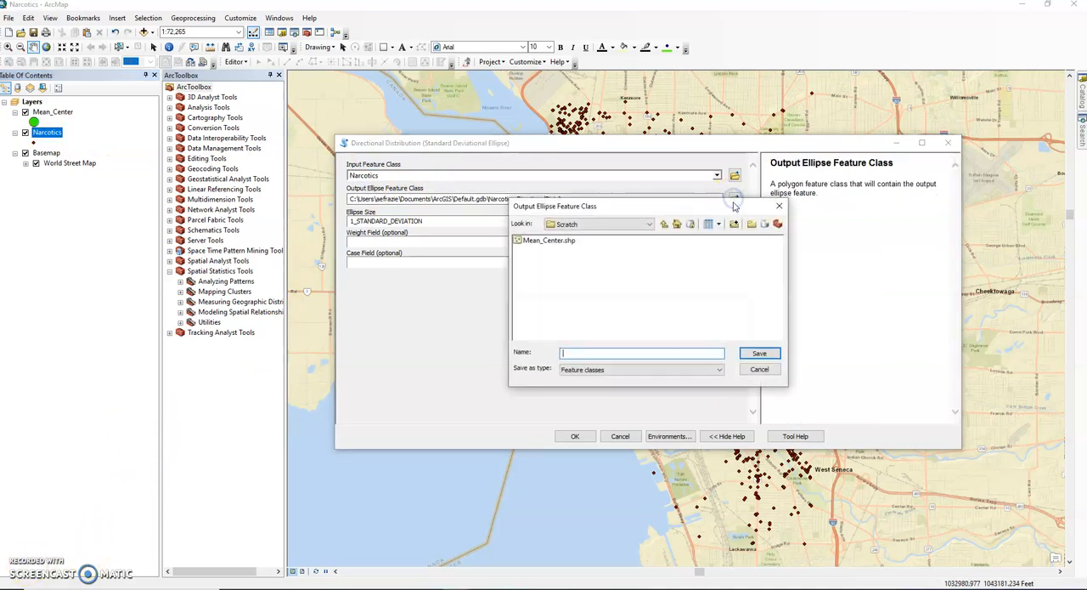
pyautogui.write('S')
pyautogui.write('td_Dev_Ellipse')
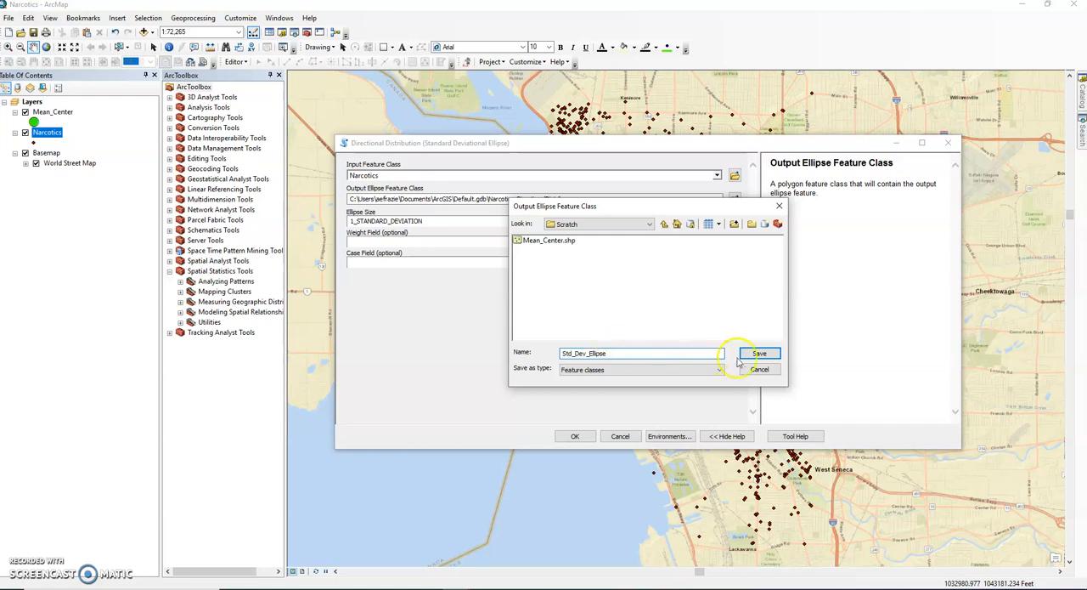
pyautogui.click(758, 353)
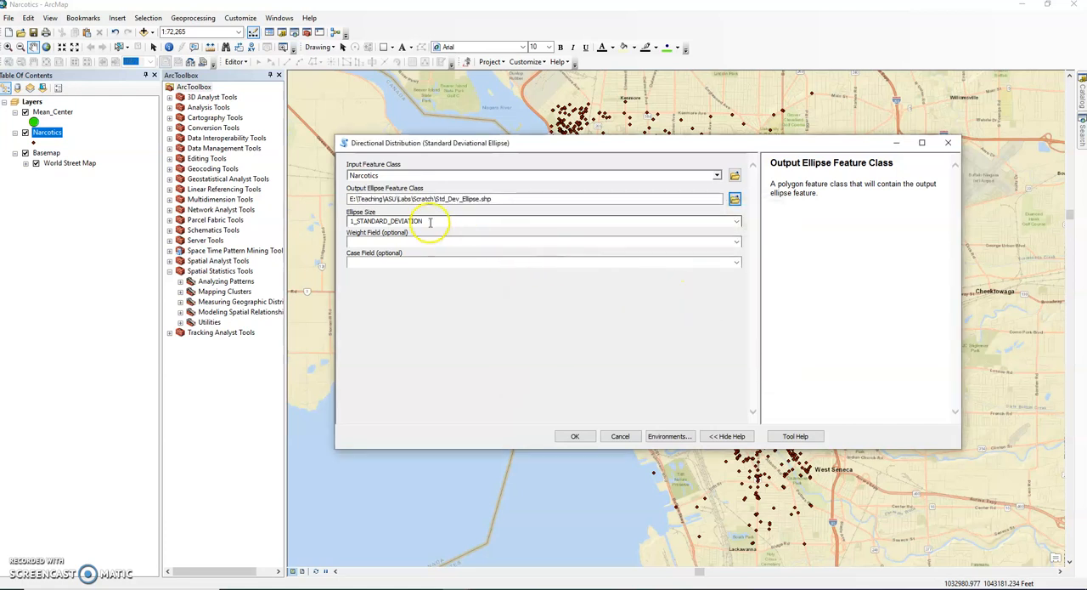
# - Run the ellipse tool with an ellipse size of 1_STANDARD_DEVIATION and no weight or case field
pyautogui.click(737, 222)
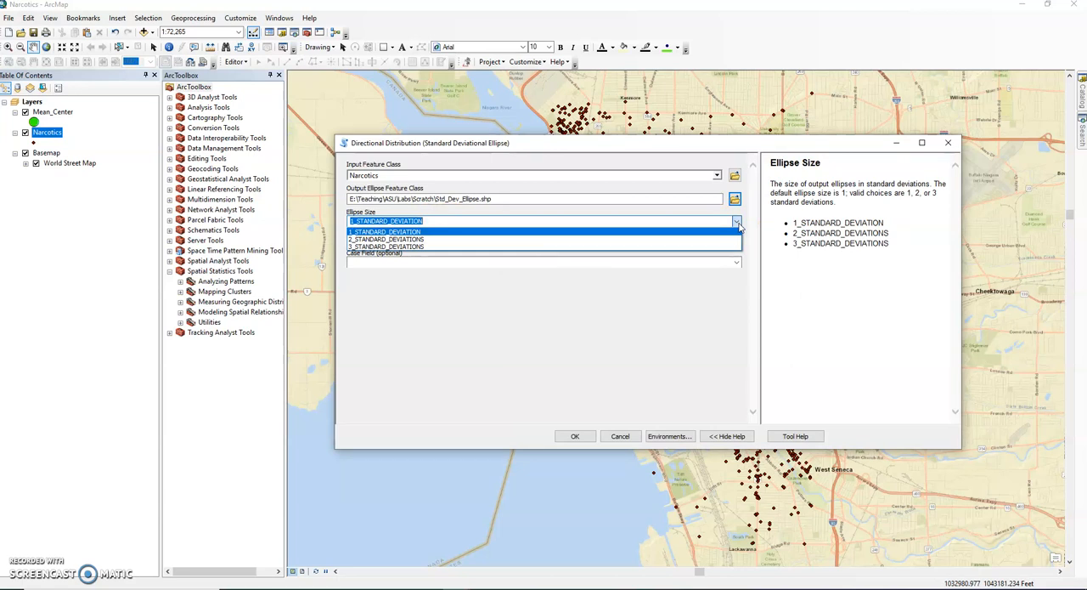
pyautogui.click(470, 222)
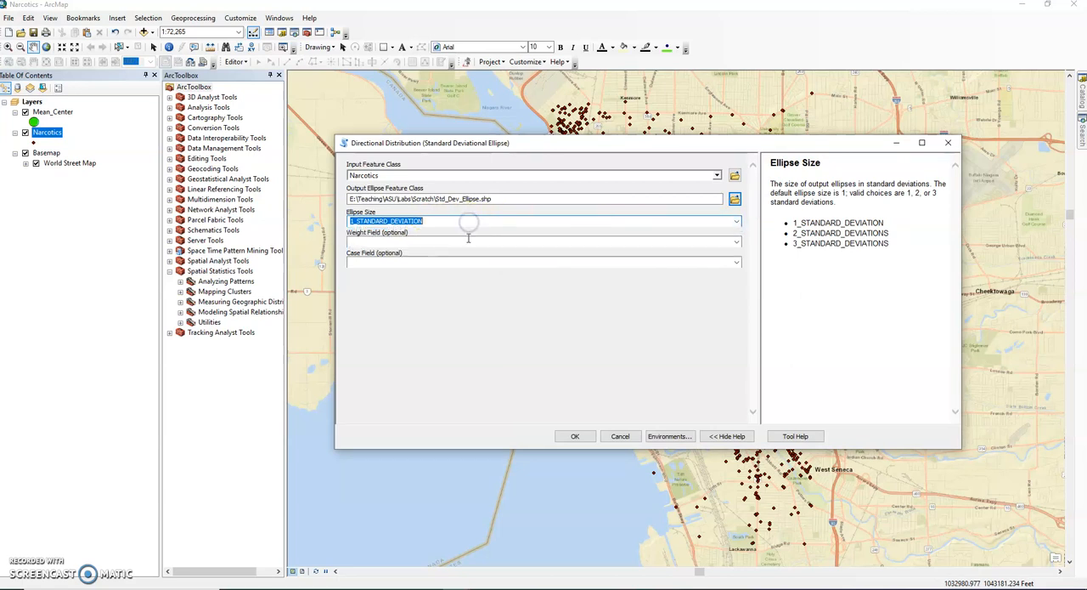
pyautogui.click(468, 242)
pyautogui.click(467, 261)
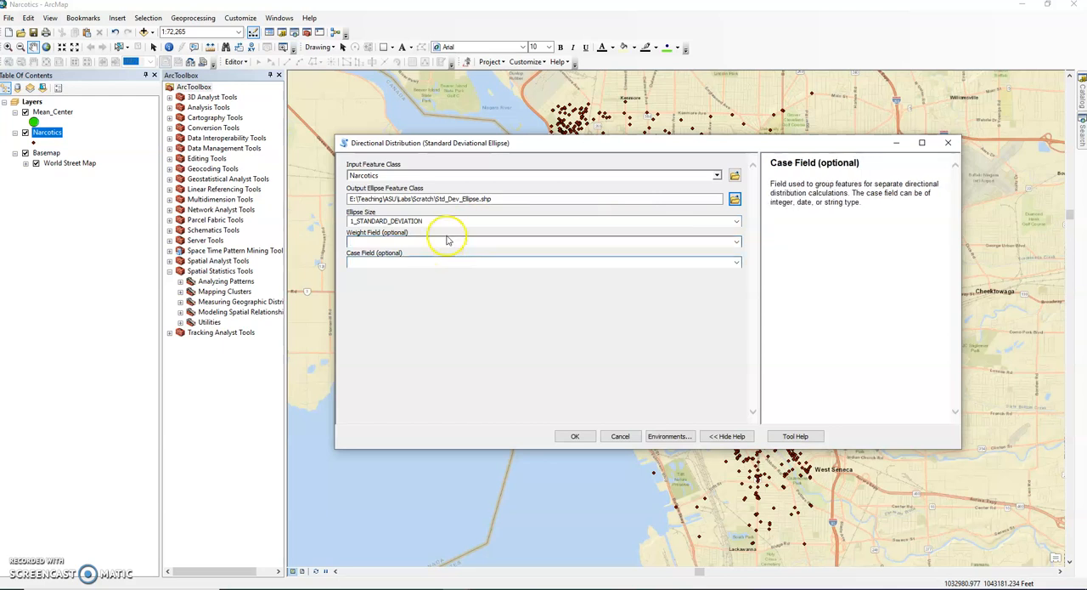
pyautogui.click(574, 436)
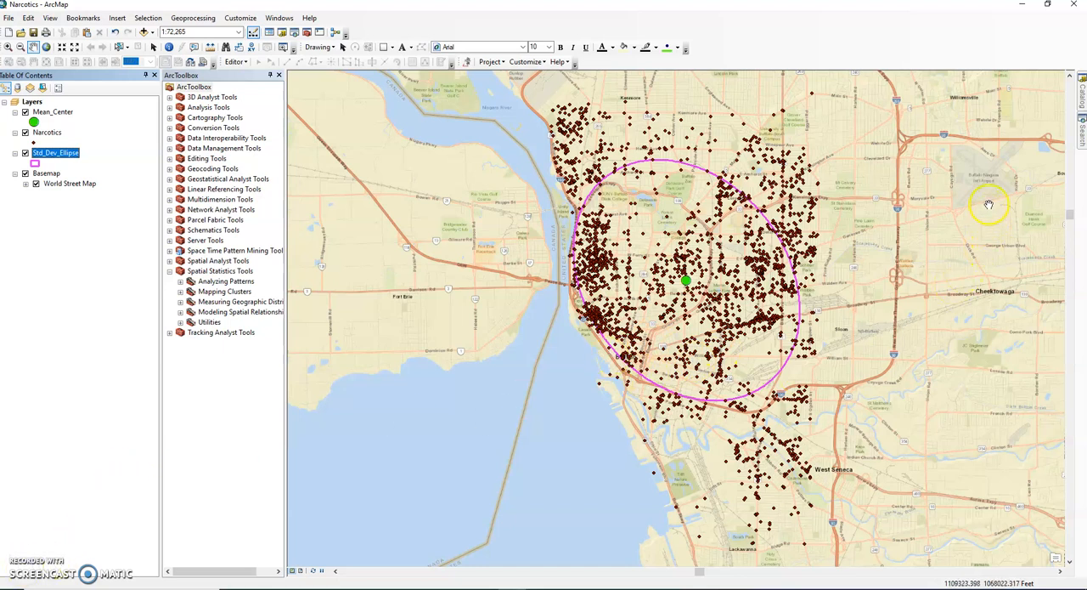
# - Search the tools for "minimum bounding geometry" and open the Minimum Bounding Geometry tool
pyautogui.click(1082, 135)
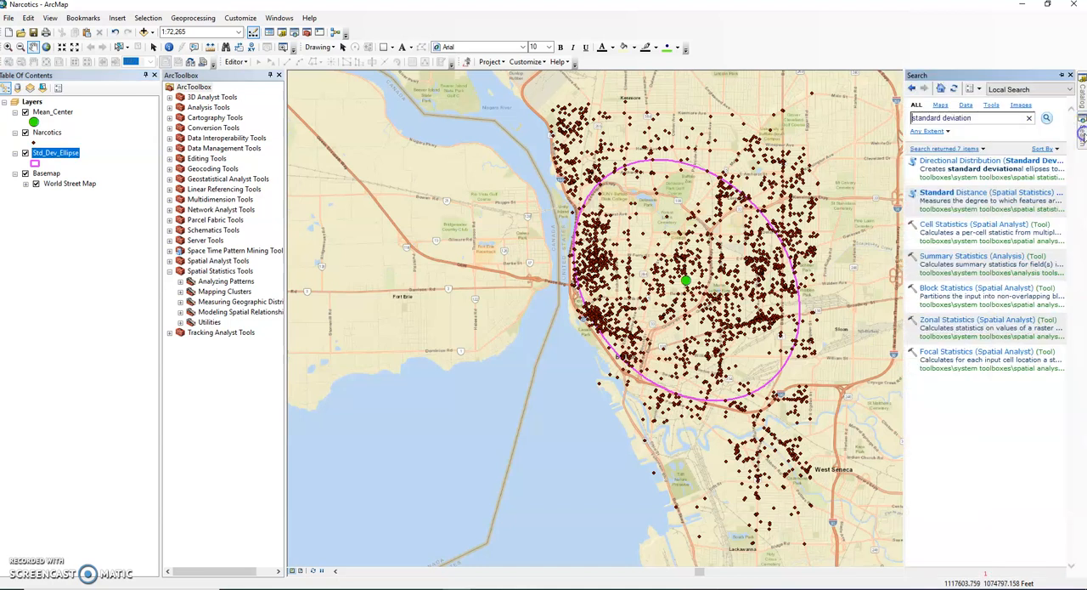
pyautogui.write('minimum bounding geometry')
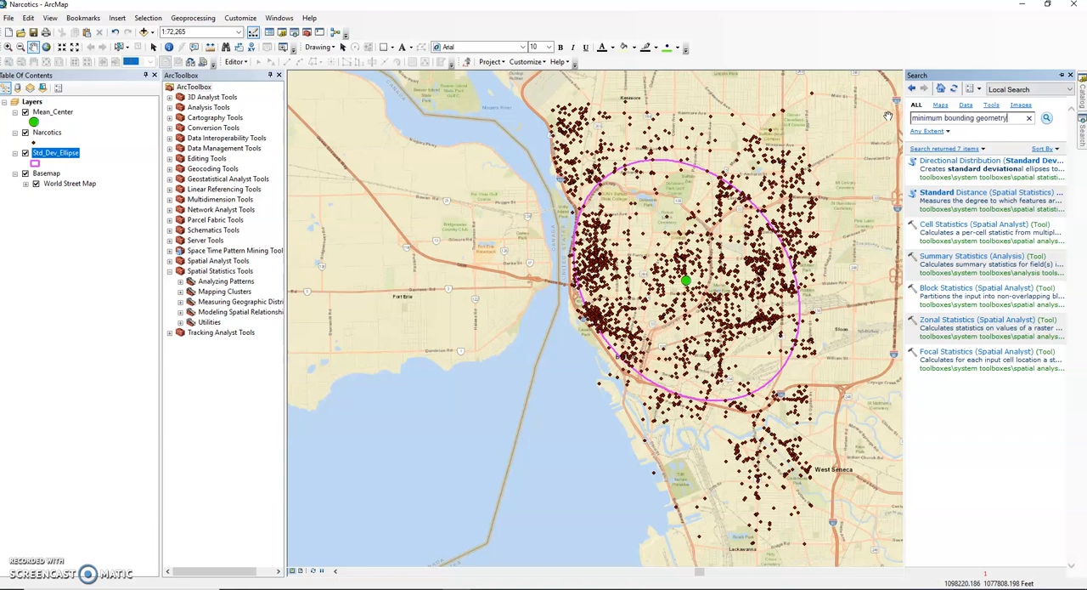
pyautogui.press('Return')
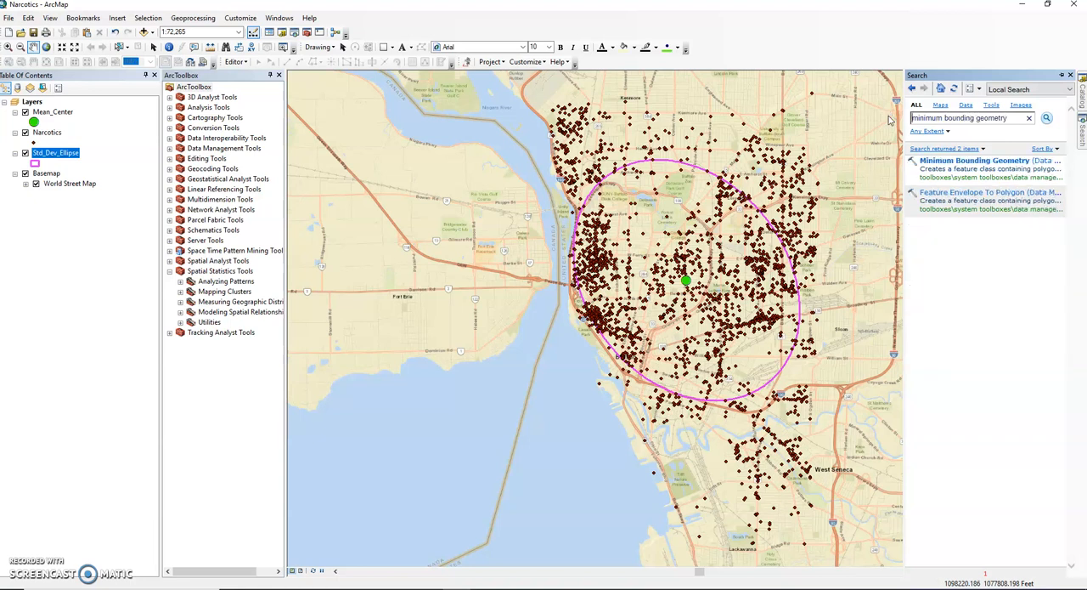
pyautogui.click(945, 163)
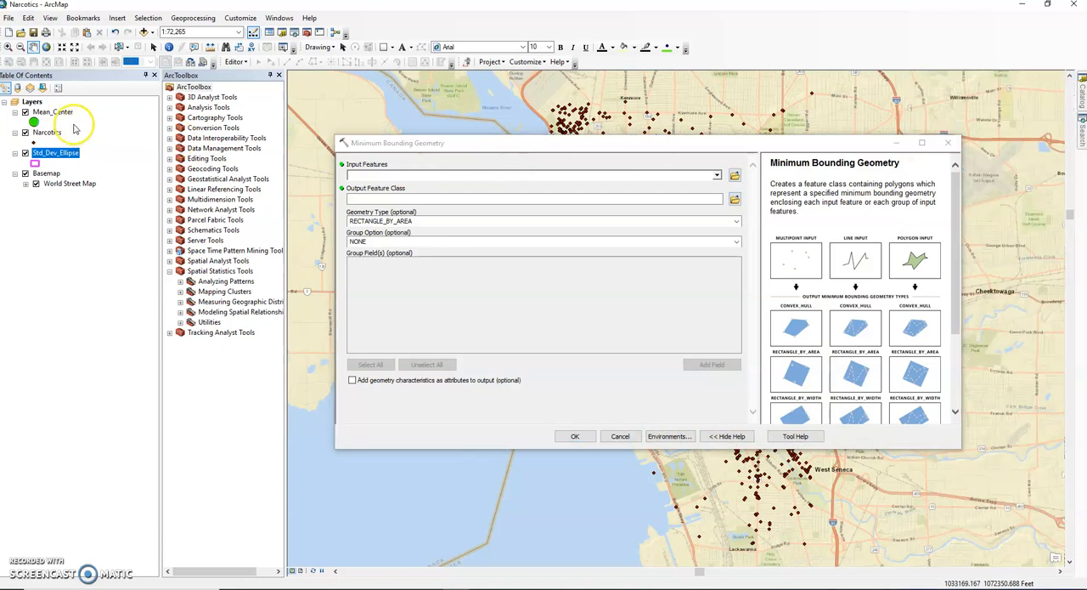
# - Run Minimum Bounding Geometry on the Narcotics layer with geometry type CONVEX_HULL, saving the output as Convex_Hull in the Scratch folder
pyautogui.moveTo(48, 134); pyautogui.dragTo(376, 177)
pyautogui.click(734, 199)
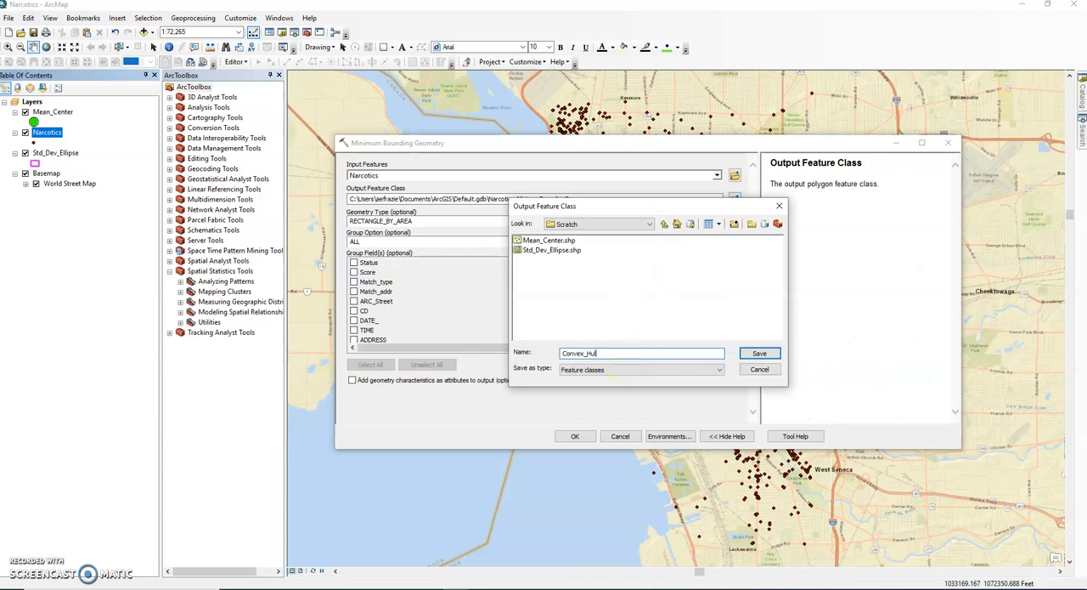
pyautogui.click(759, 352)
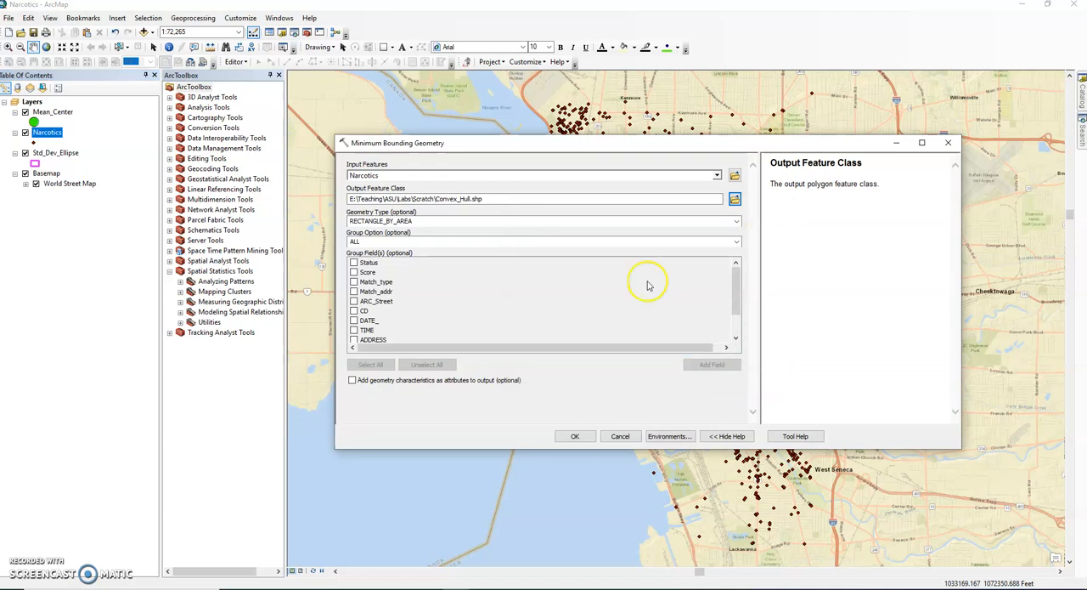
pyautogui.click(737, 221)
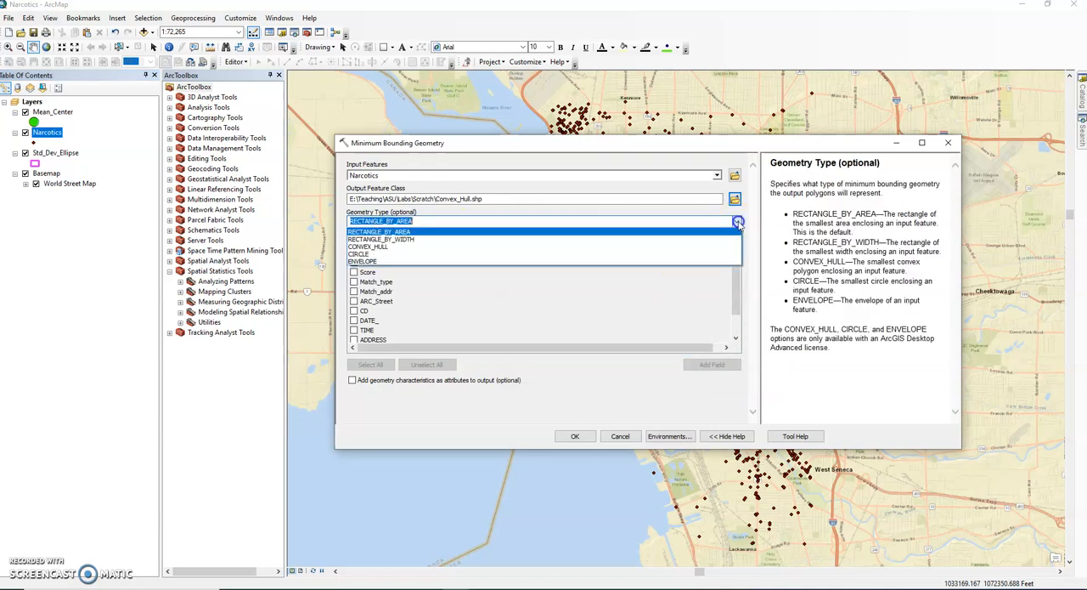
pyautogui.click(388, 248)
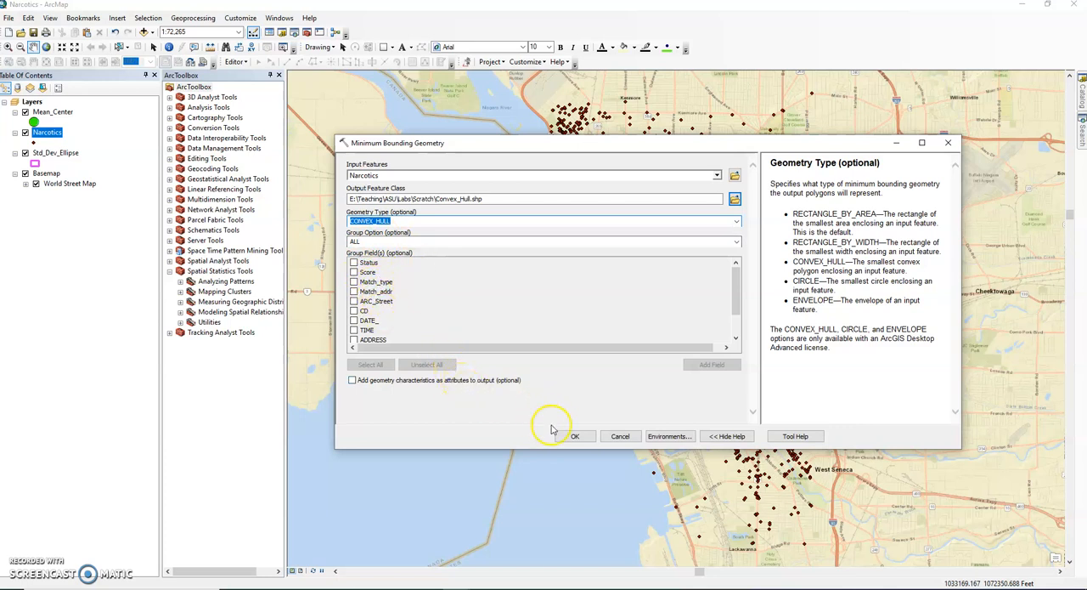
pyautogui.click(575, 436)
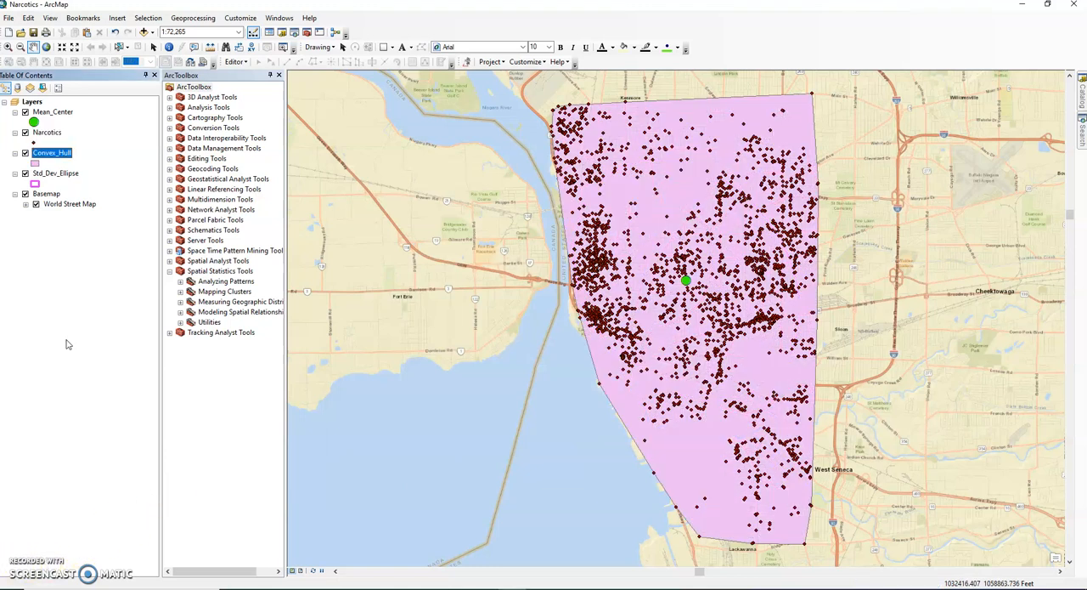
# - Hide the Convex_Hull and Std_Dev_Ellipse layers on the map
pyautogui.click(26, 152)
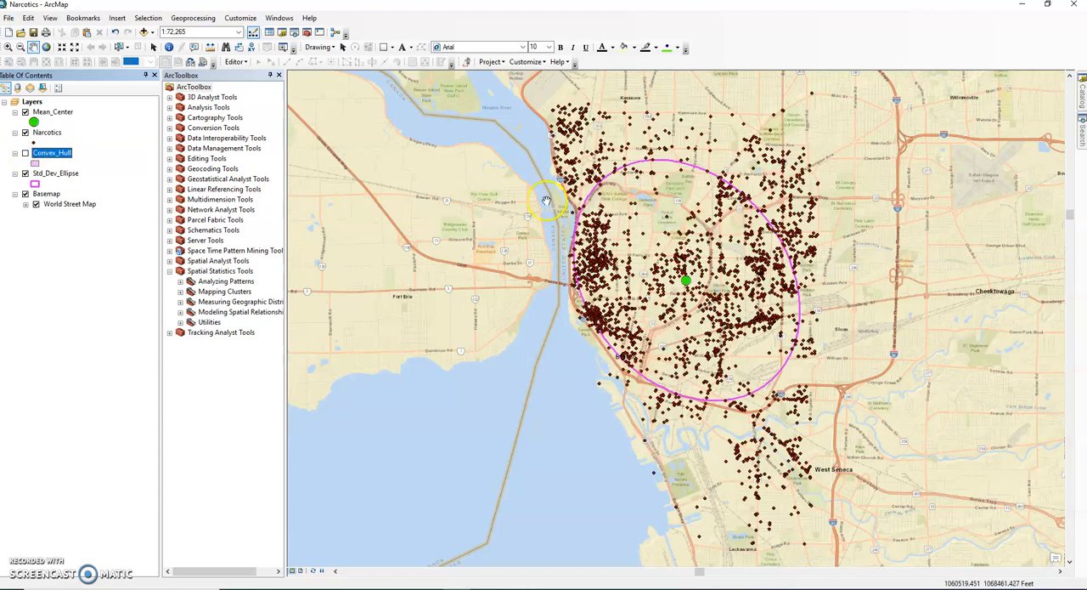
pyautogui.click(26, 173)
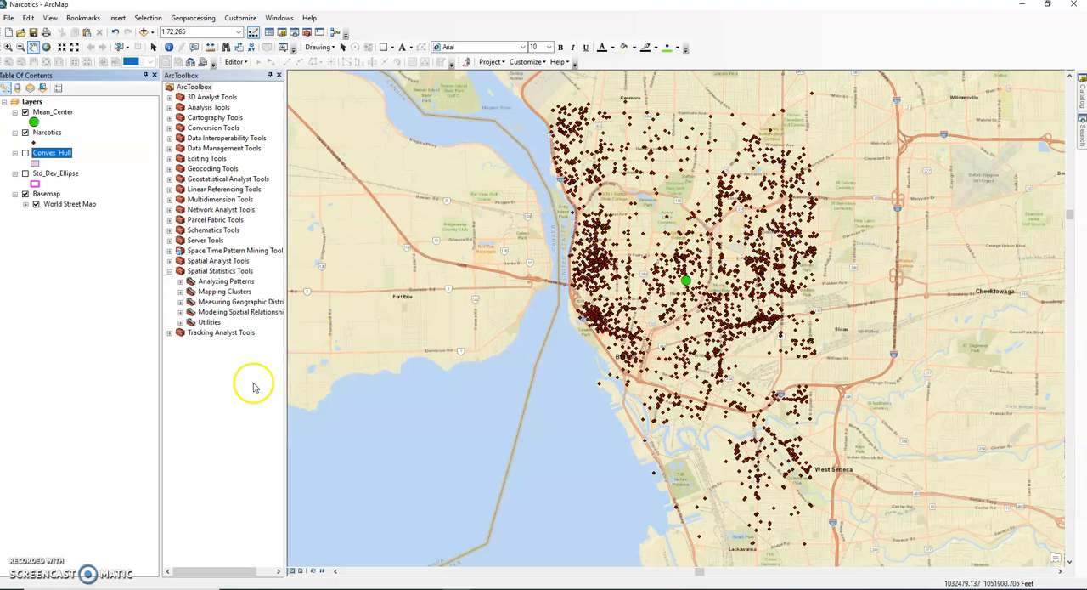
pyautogui.click(23, 564)
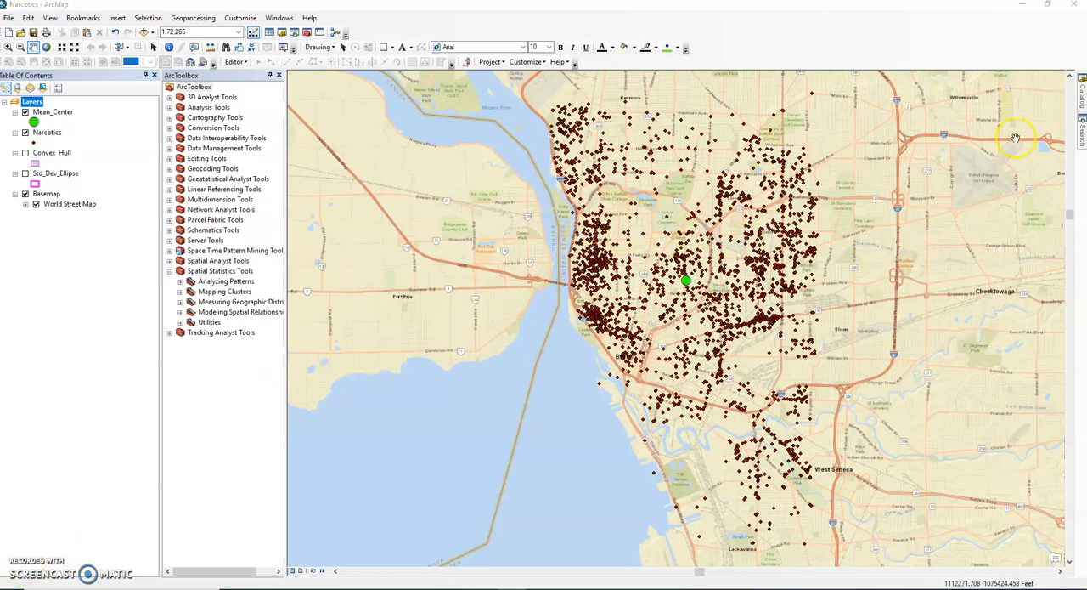
# - Open the Kernel Density tool with Narcotics as the input features and the output raster named kde in the Scratch folder
pyautogui.click(1081, 134)
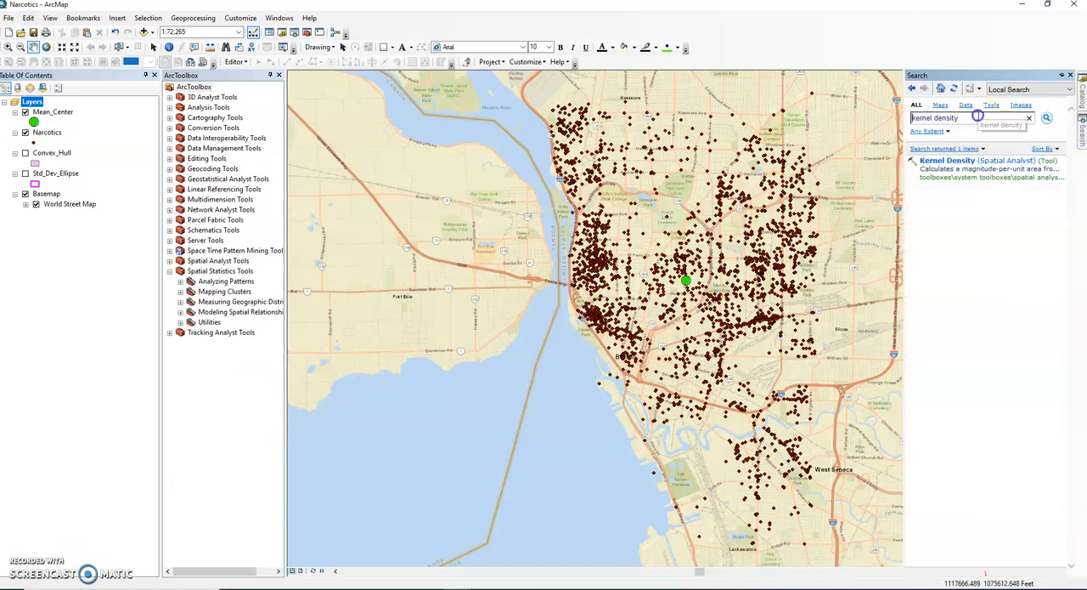
pyautogui.click(972, 163)
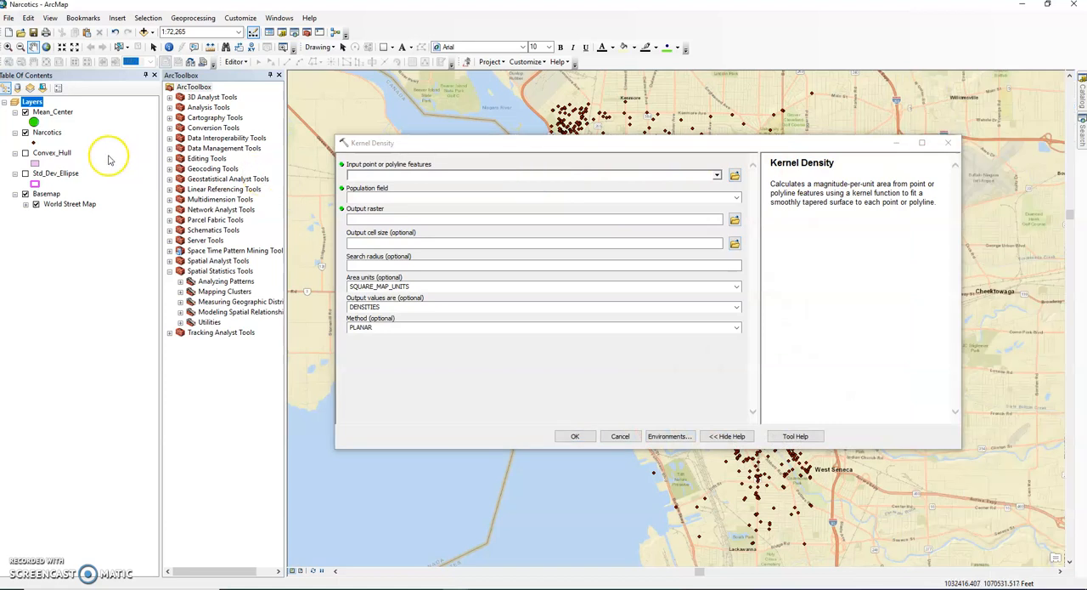
pyautogui.moveTo(47, 132); pyautogui.dragTo(374, 175)
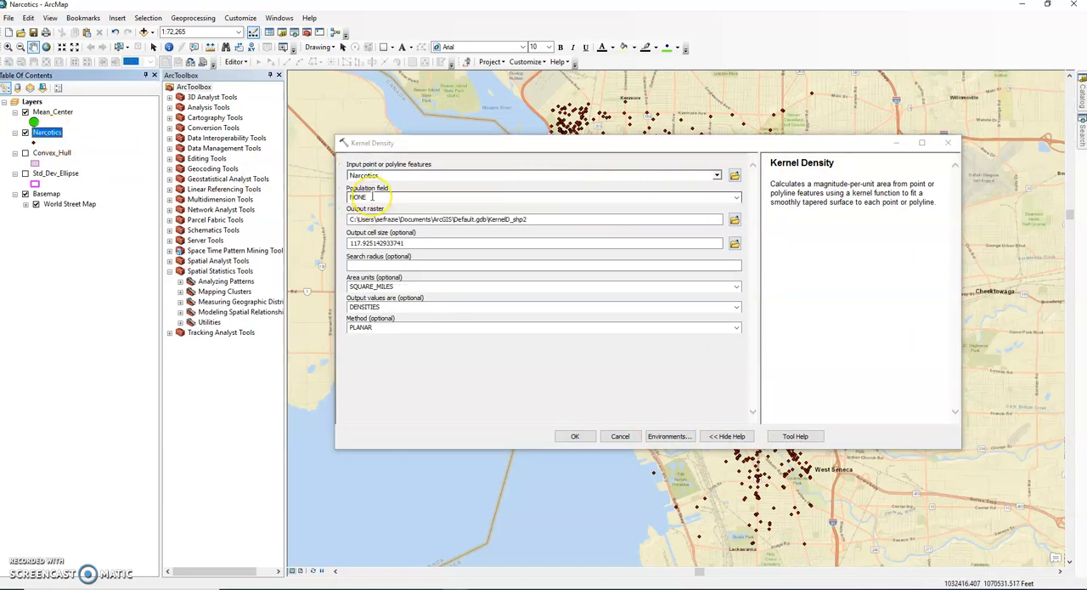
pyautogui.click(735, 219)
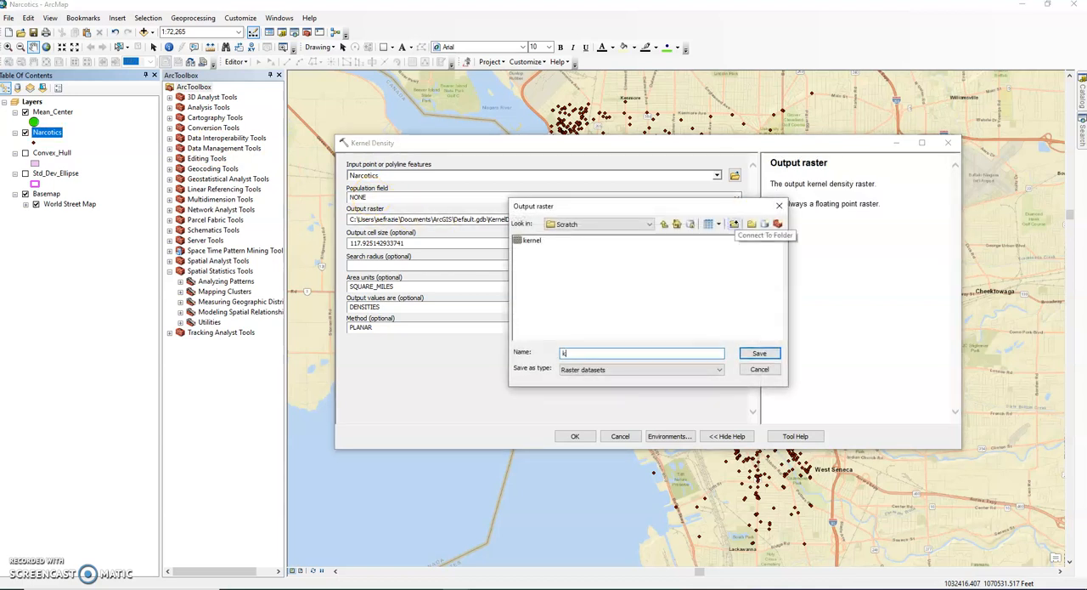
pyautogui.click(759, 354)
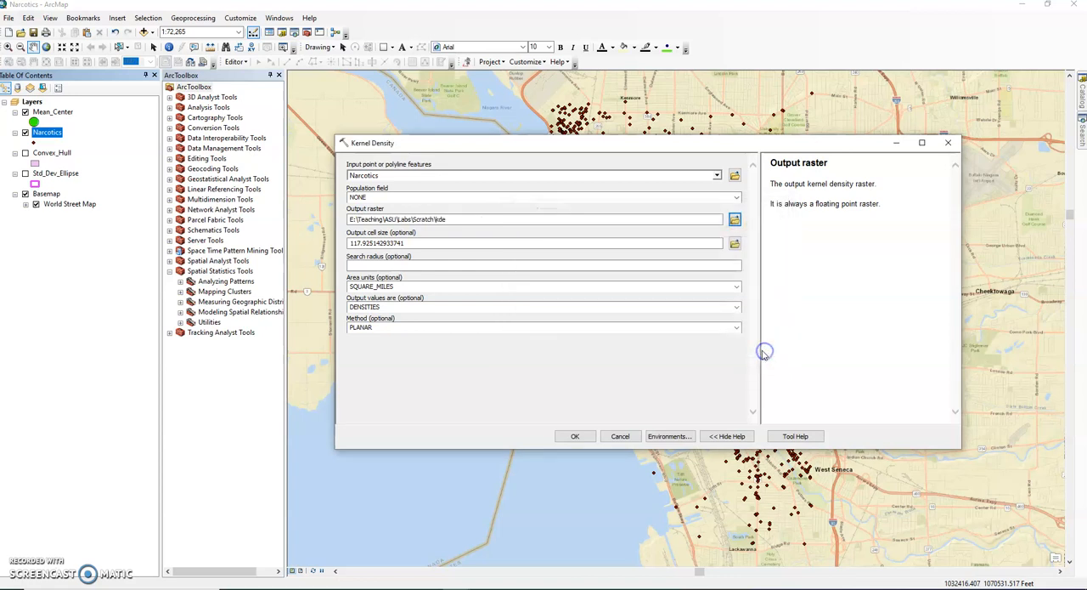
# - Run Kernel Density with an output cell size of 100, area units of SQUARE_KILOMETERS and DENSITIES as the output values
pyautogui.click(463, 244)
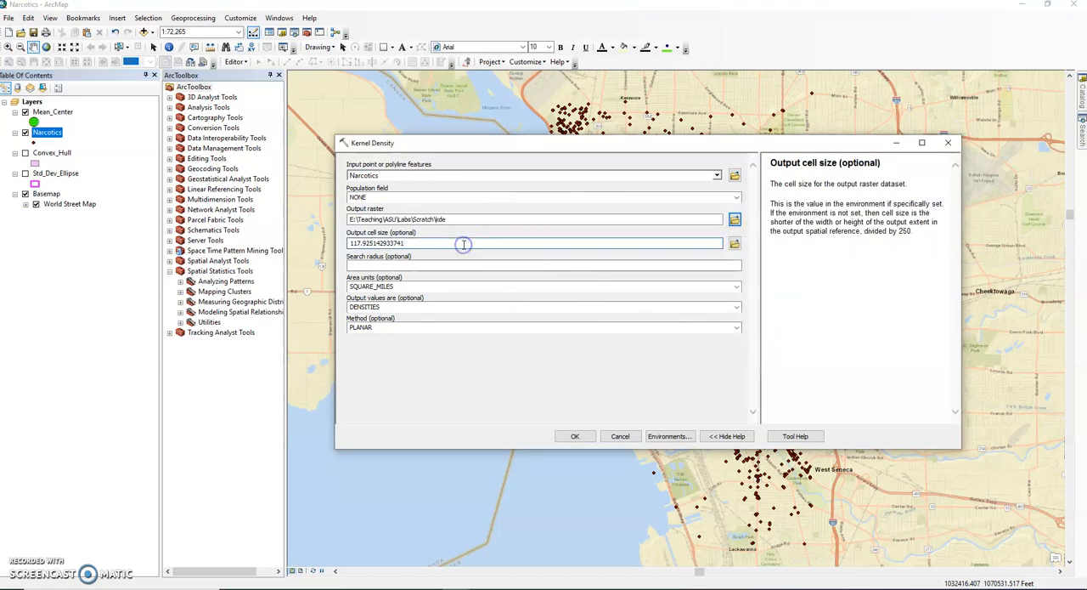
pyautogui.moveTo(425, 244); pyautogui.dragTo(349, 245)
pyautogui.write('100')
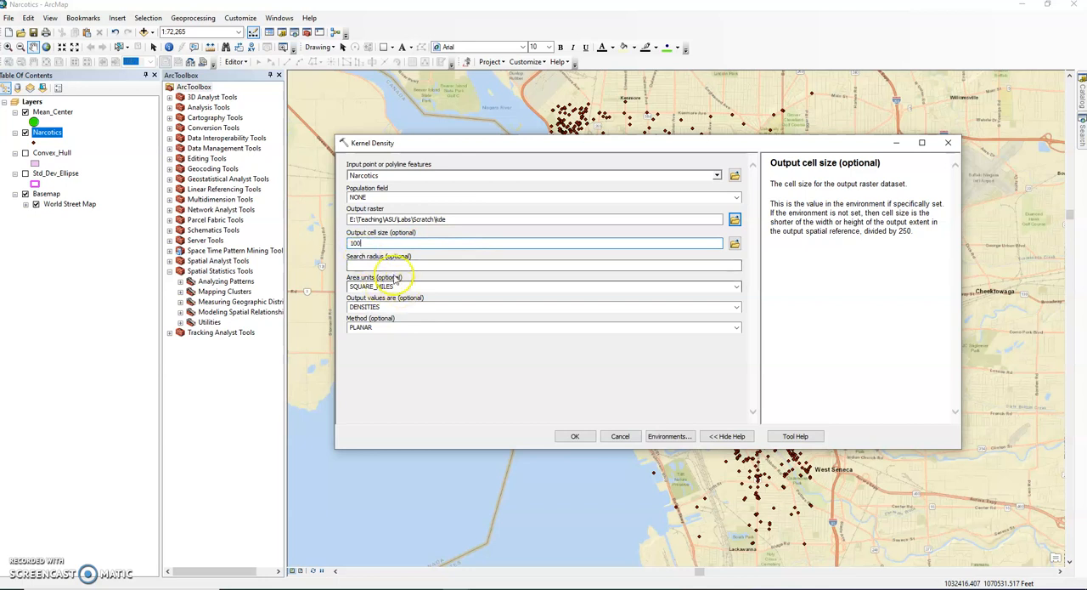
pyautogui.click(386, 286)
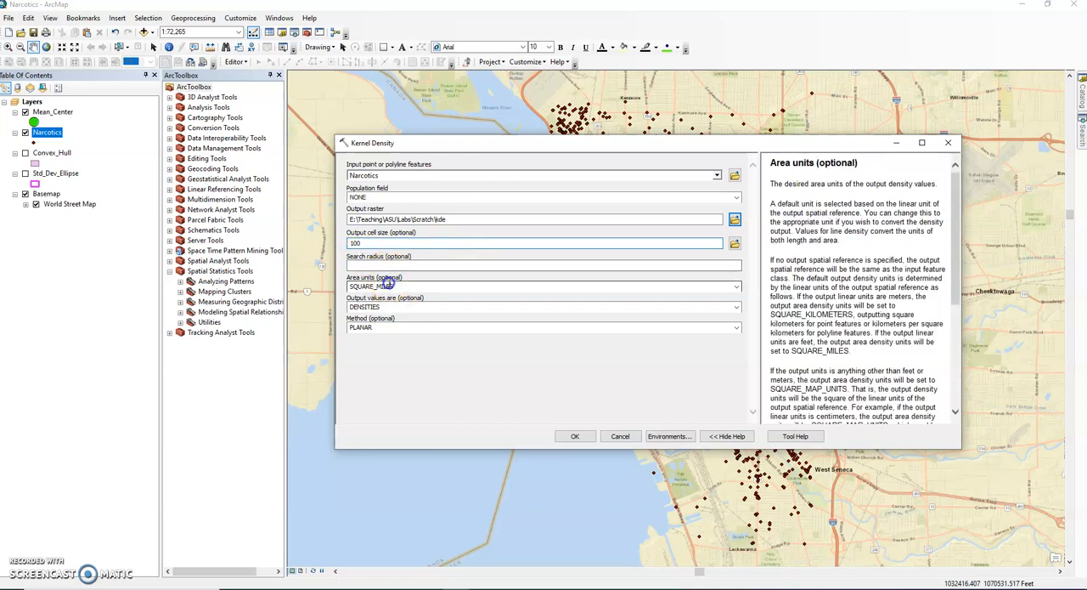
pyautogui.click(735, 286)
pyautogui.click(449, 311)
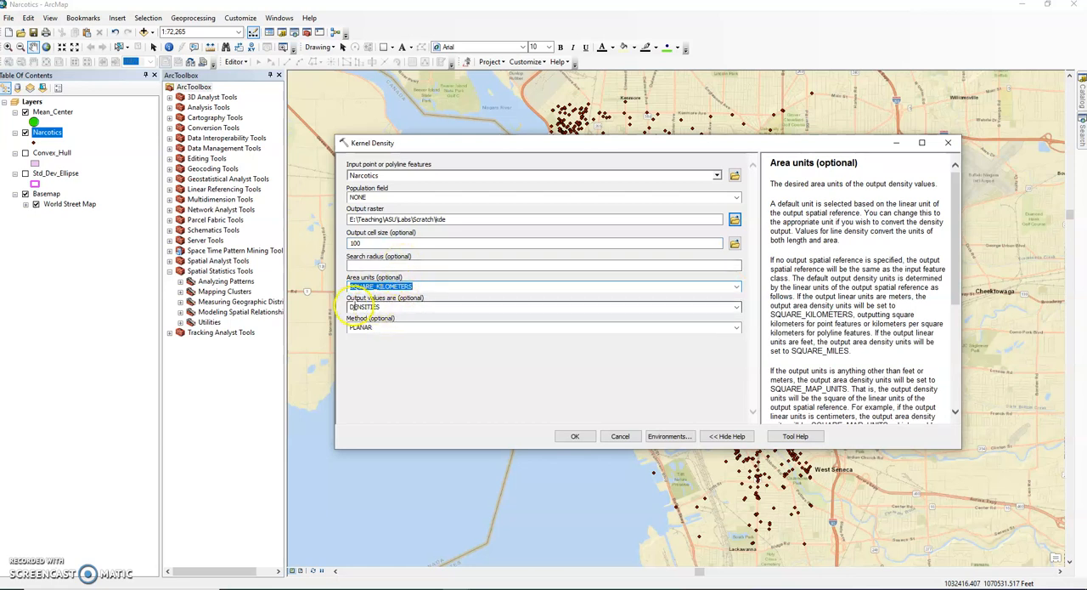
pyautogui.click(362, 307)
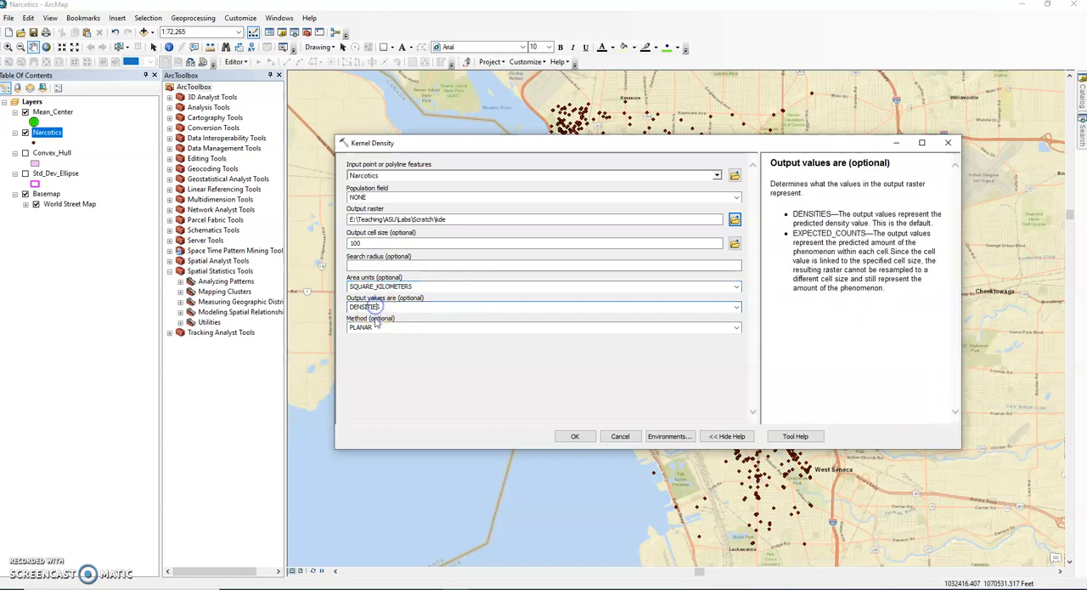
pyautogui.click(571, 436)
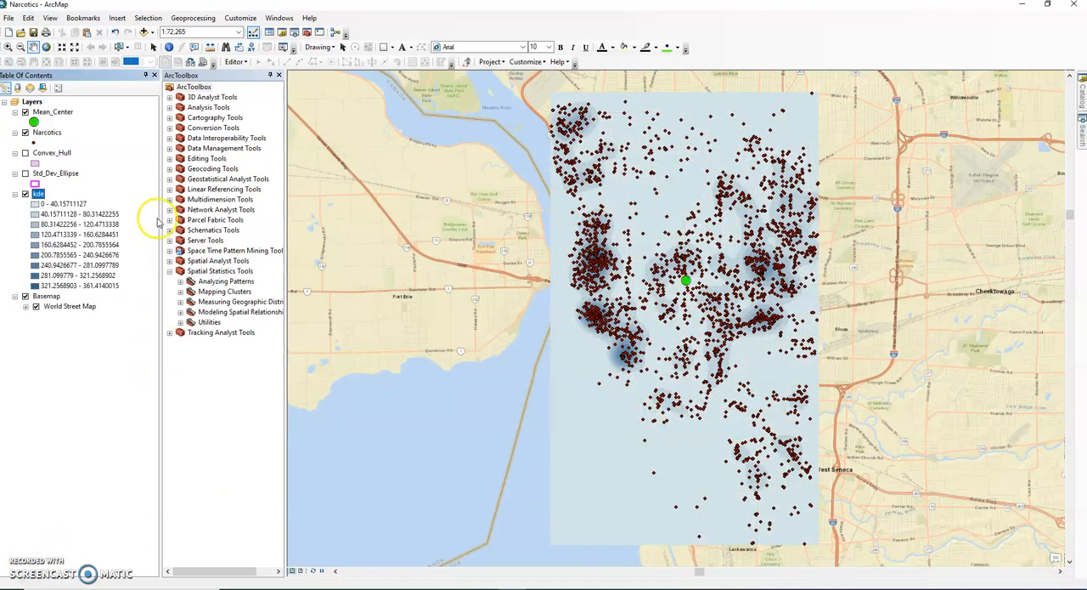
# - Set the transparency of the kde layer to 40%
pyautogui.click(45, 196)
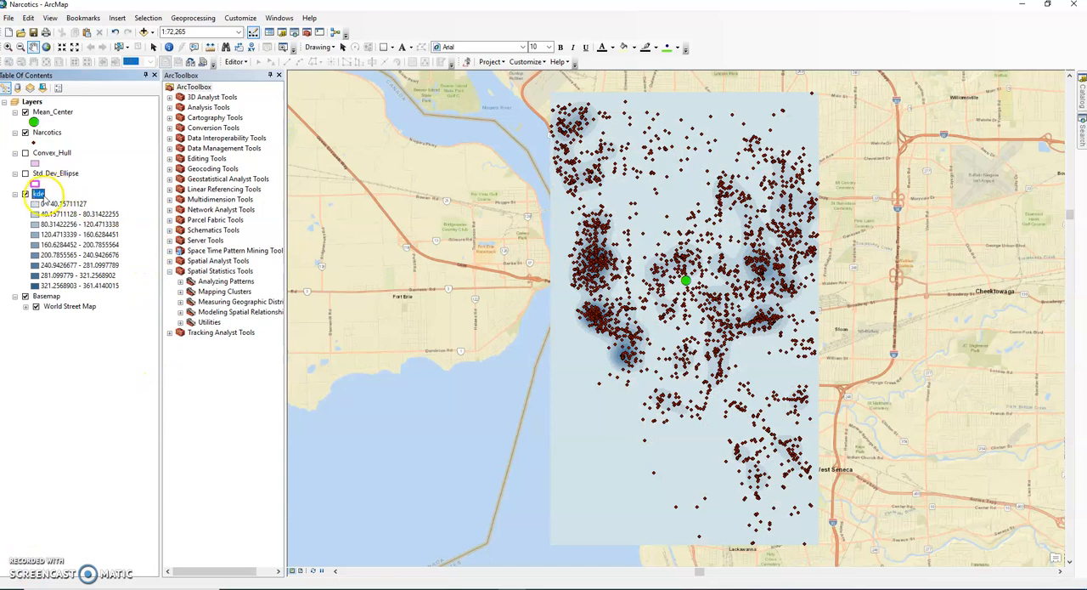
pyautogui.rightClick(37, 195)
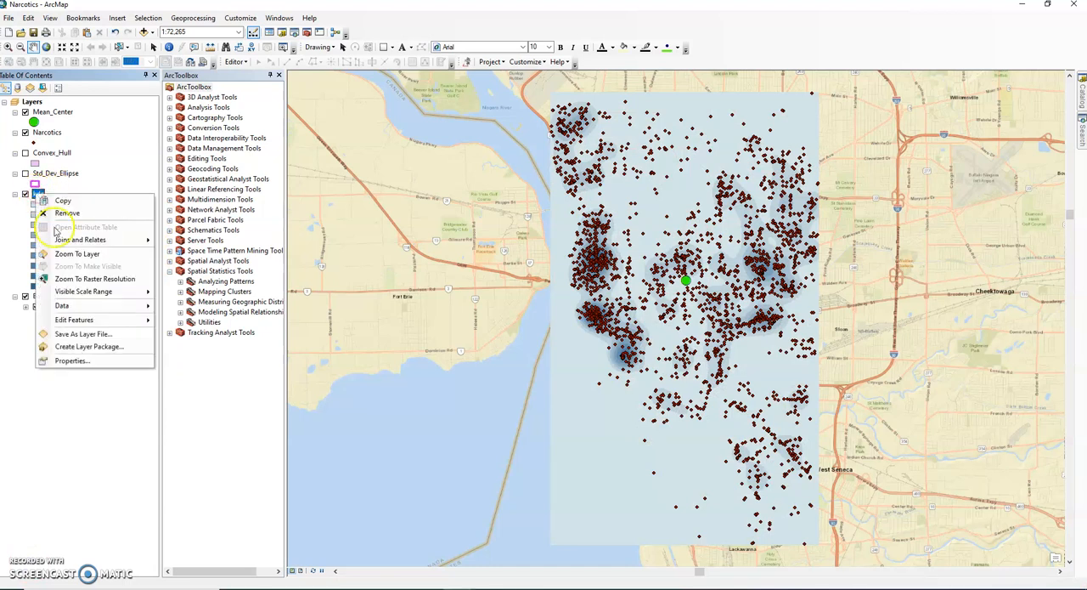
pyautogui.click(72, 360)
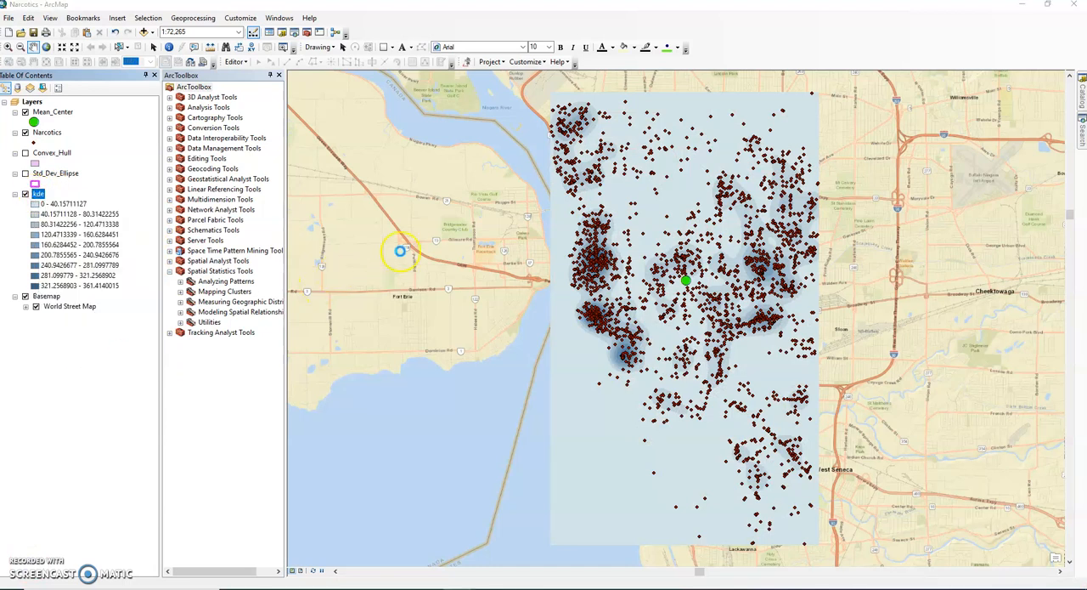
pyautogui.click(496, 177)
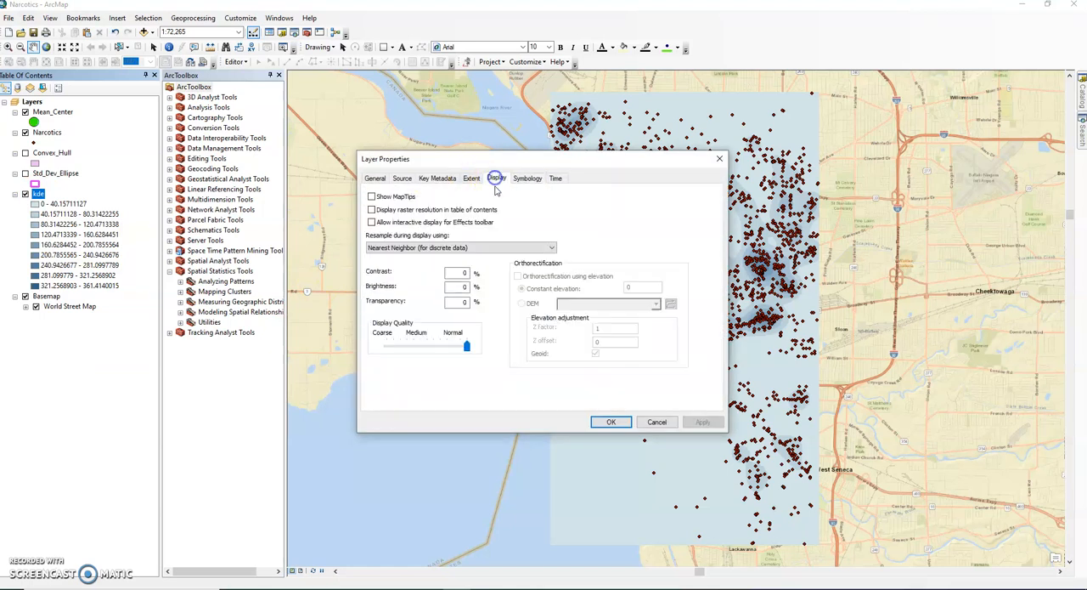
pyautogui.click(459, 303)
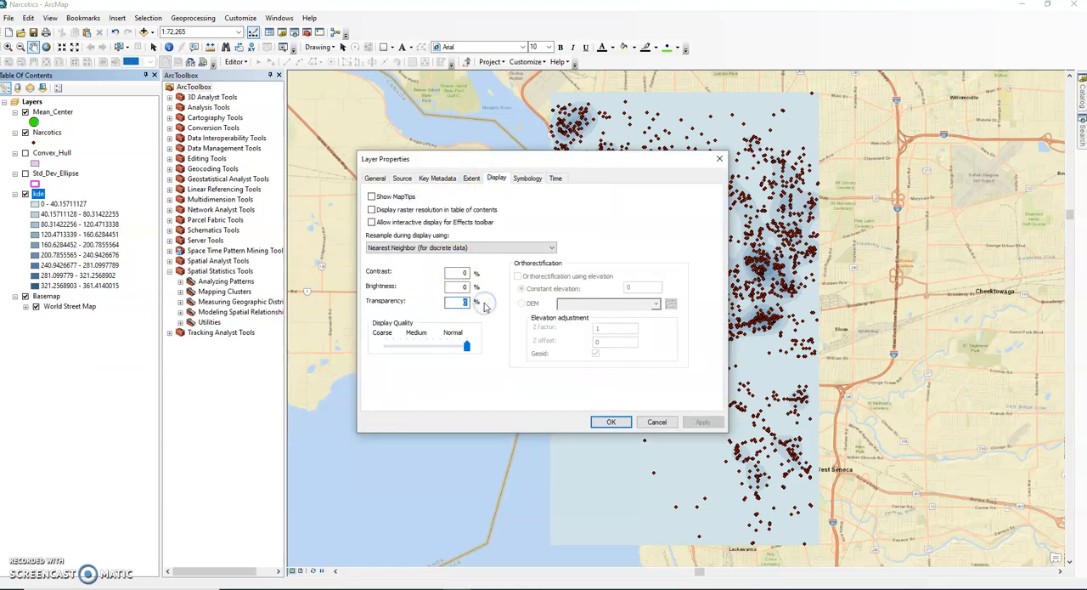
pyautogui.write('50')
pyautogui.click(611, 421)
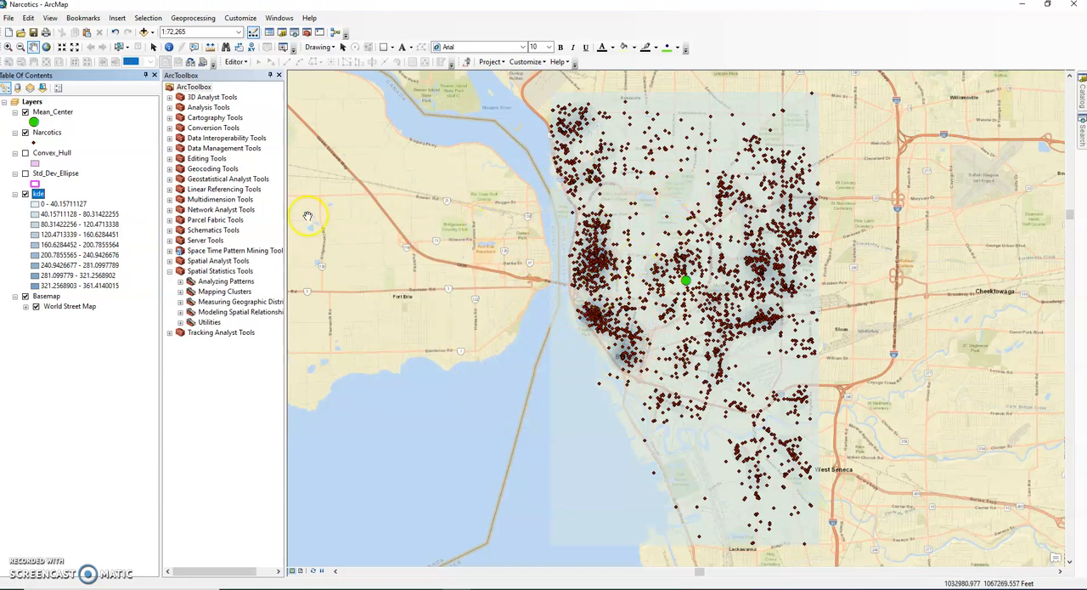
# - Toggle the Narcotics layer's visibility to compare the points with the density surface, leaving the points hidden
pyautogui.click(26, 133)
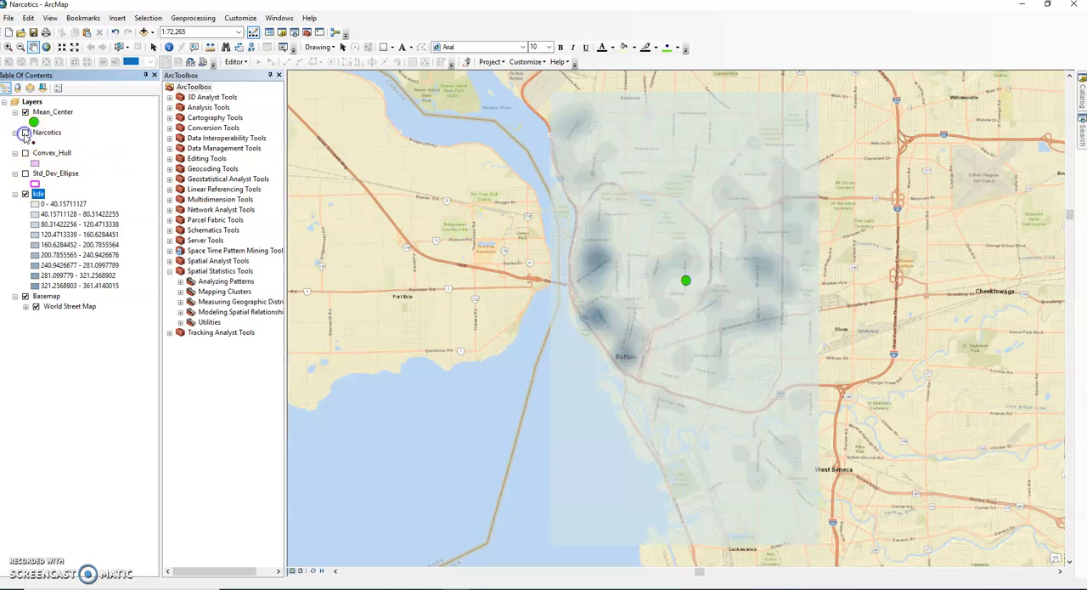
pyautogui.click(25, 133)
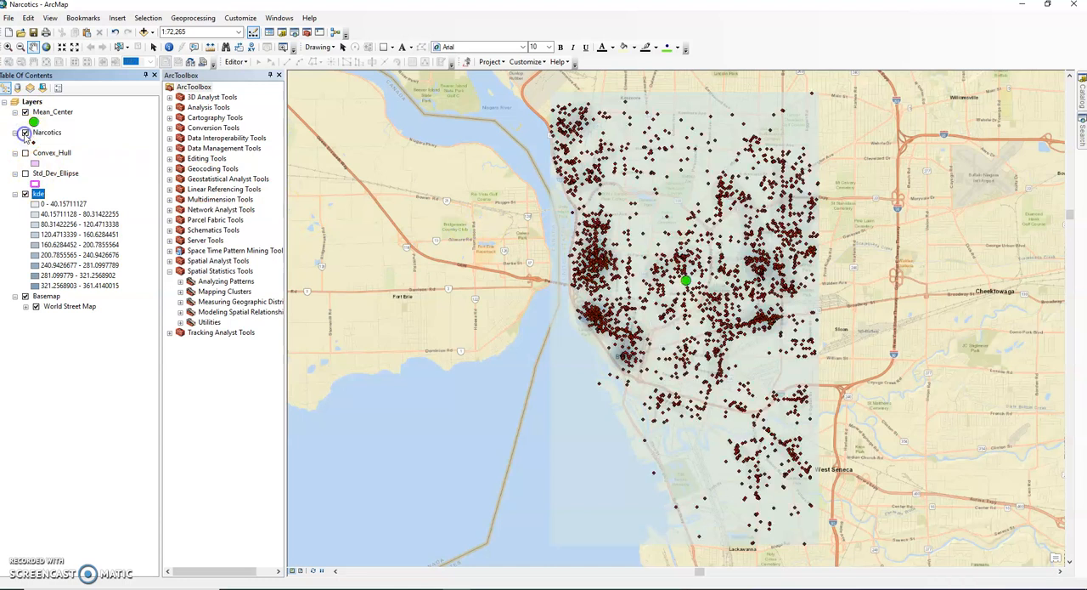
pyautogui.click(26, 132)
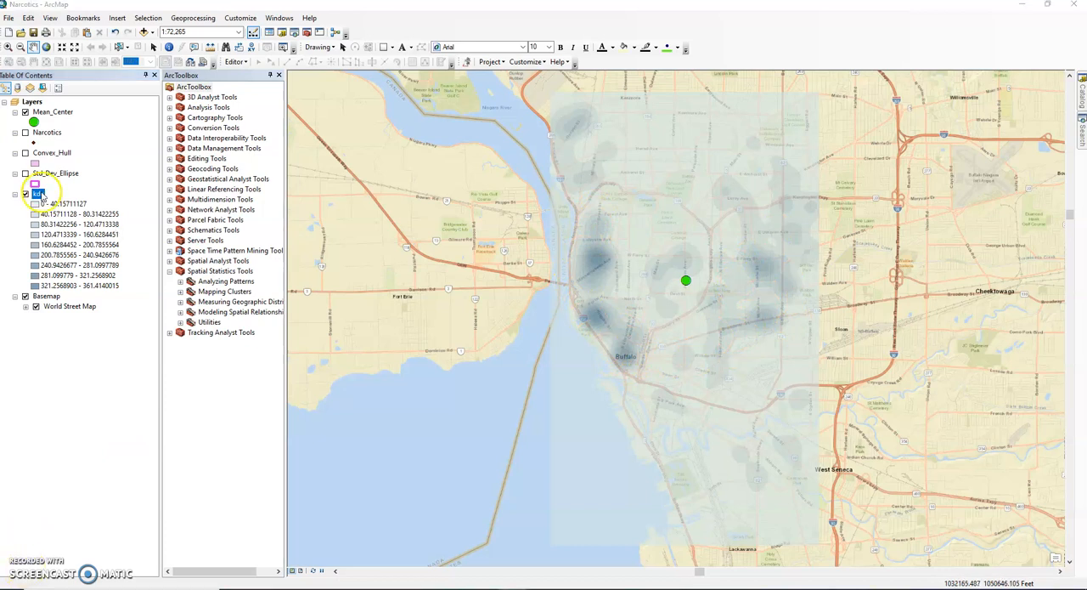
# - Change the kde layer's color ramp to the cyan-to-blue-to-magenta ramp and apply it
pyautogui.rightClick(39, 195)
pyautogui.click(91, 358)
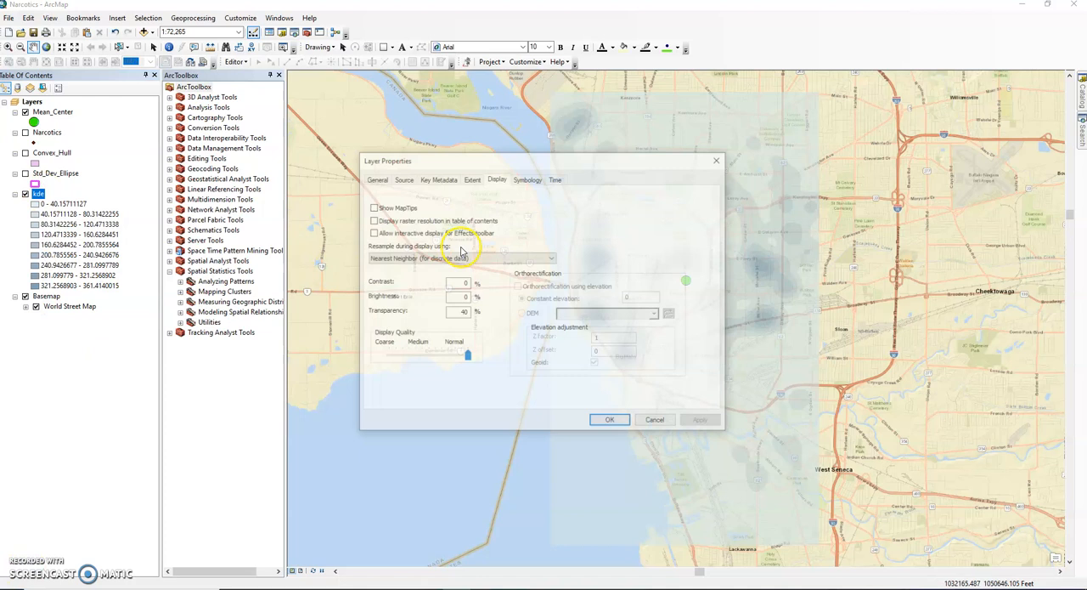
pyautogui.click(526, 178)
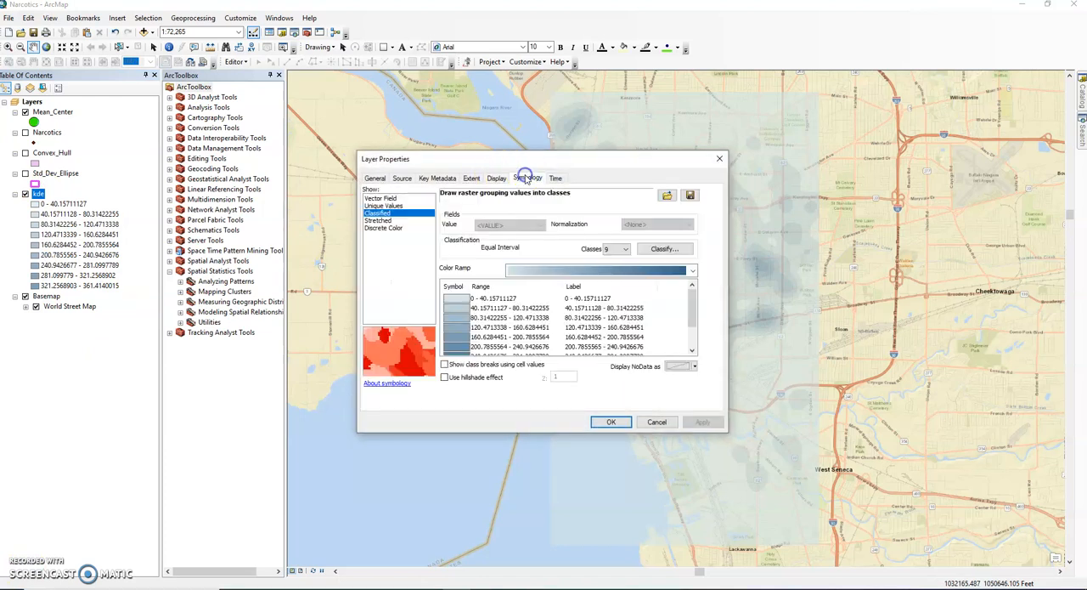
pyautogui.click(692, 270)
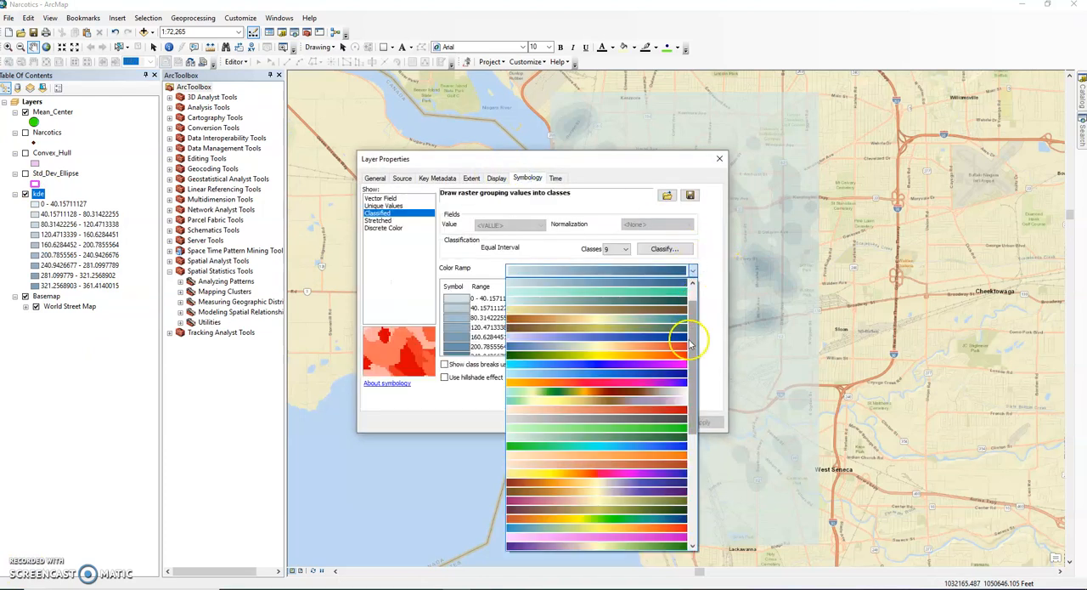
pyautogui.click(671, 365)
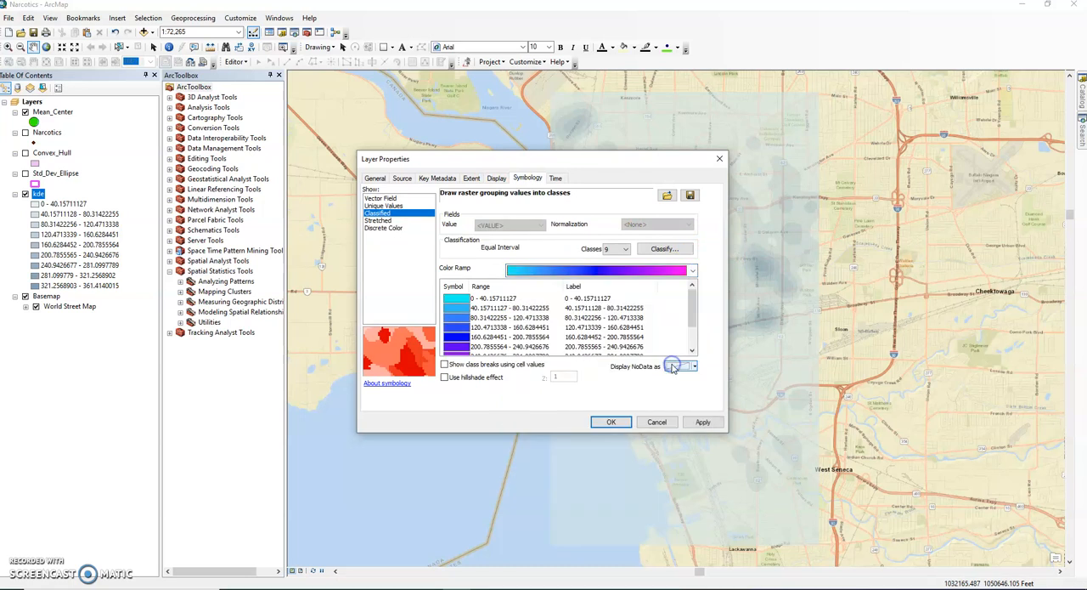
pyautogui.click(703, 422)
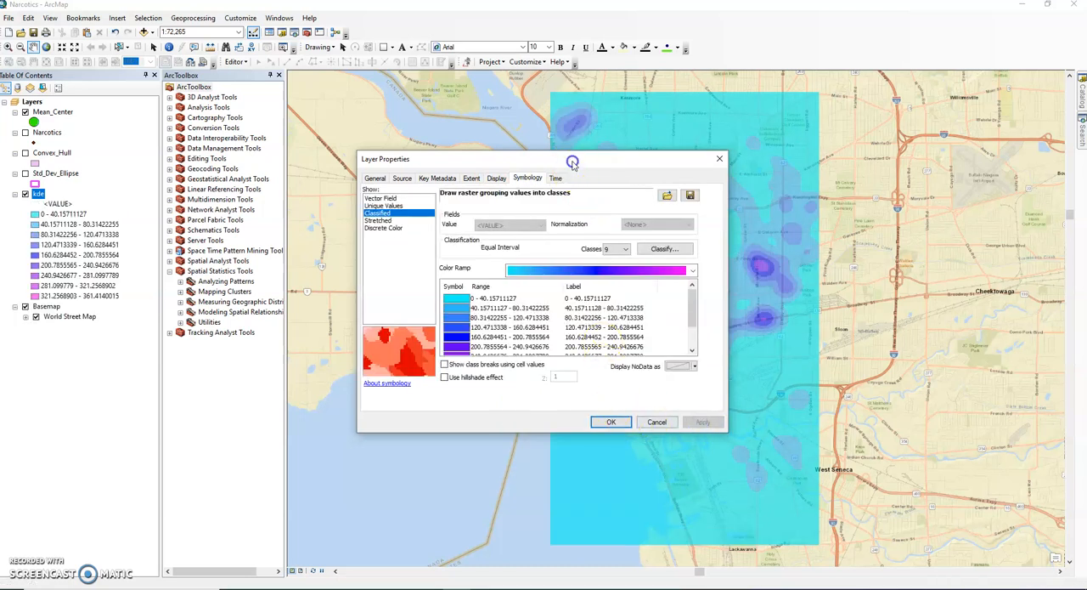
pyautogui.moveTo(573, 162); pyautogui.dragTo(365, 164)
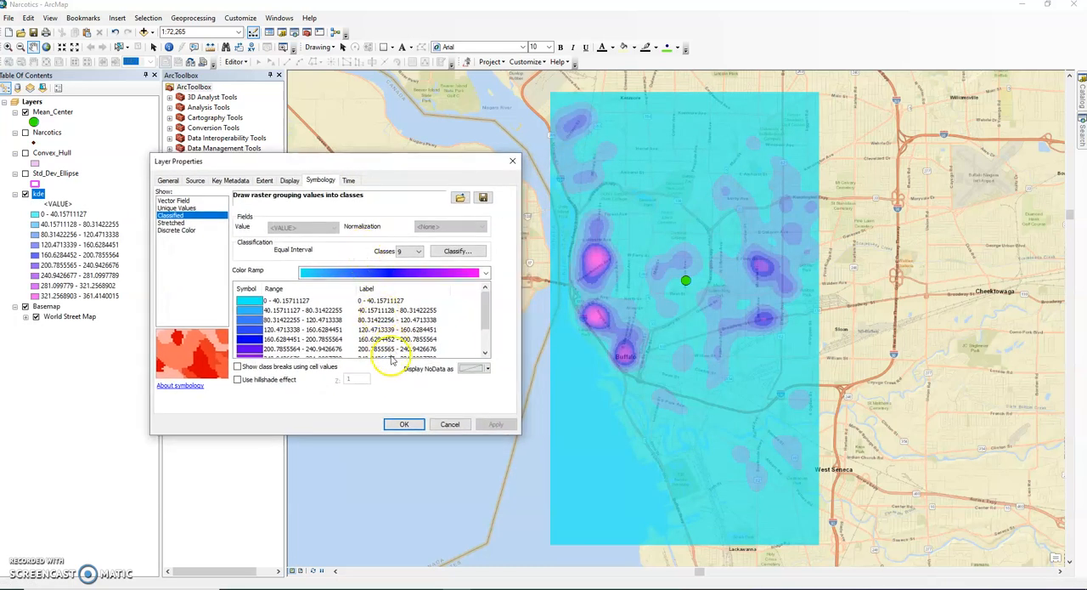
pyautogui.click(405, 423)
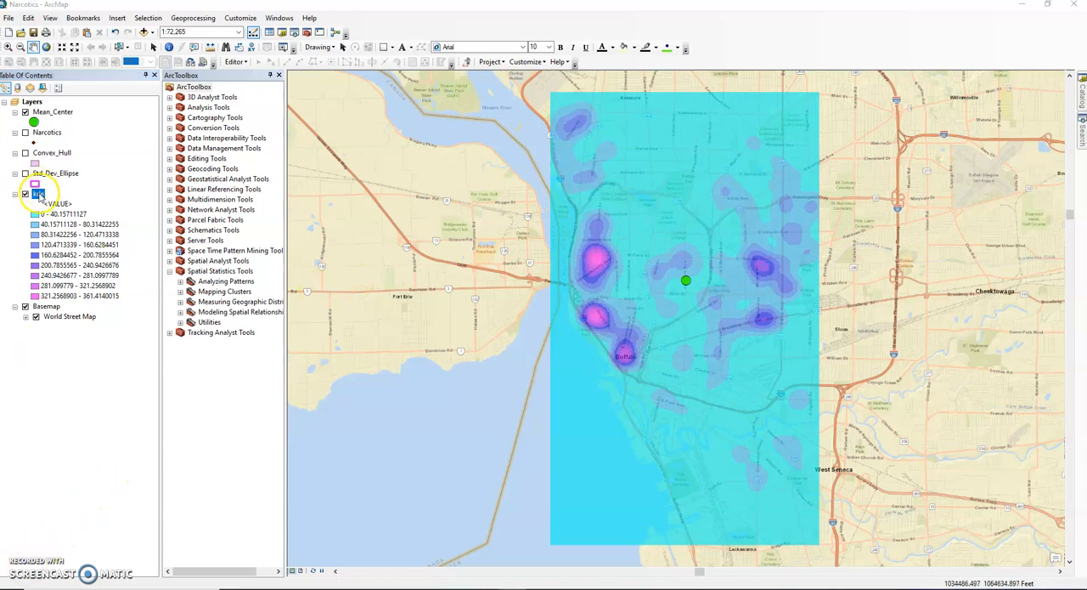
# - Open the classification settings in the kde layer's symbology
pyautogui.rightClick(39, 195)
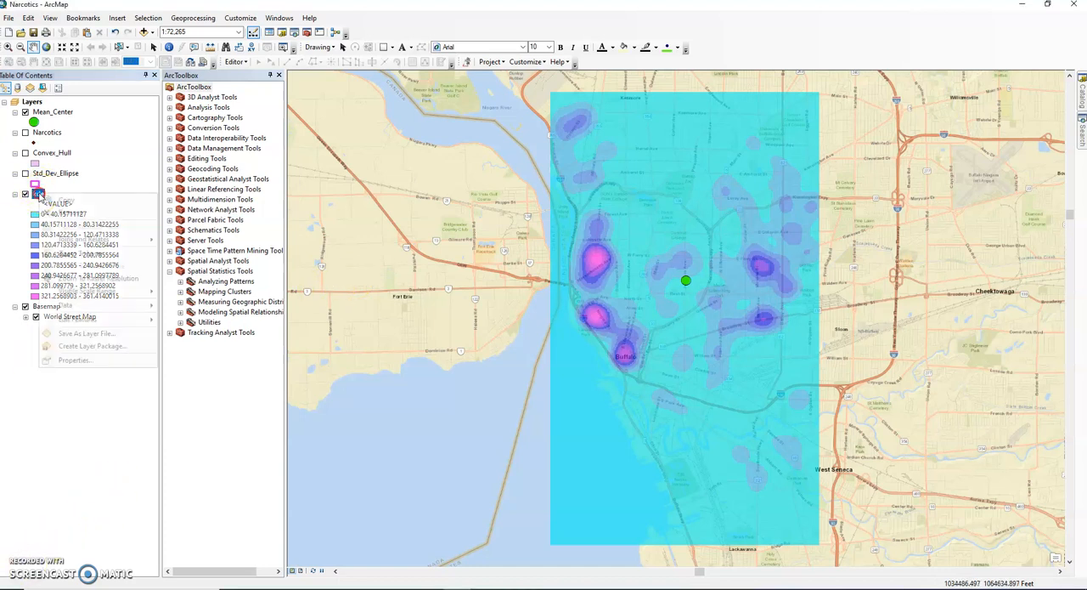
pyautogui.click(75, 360)
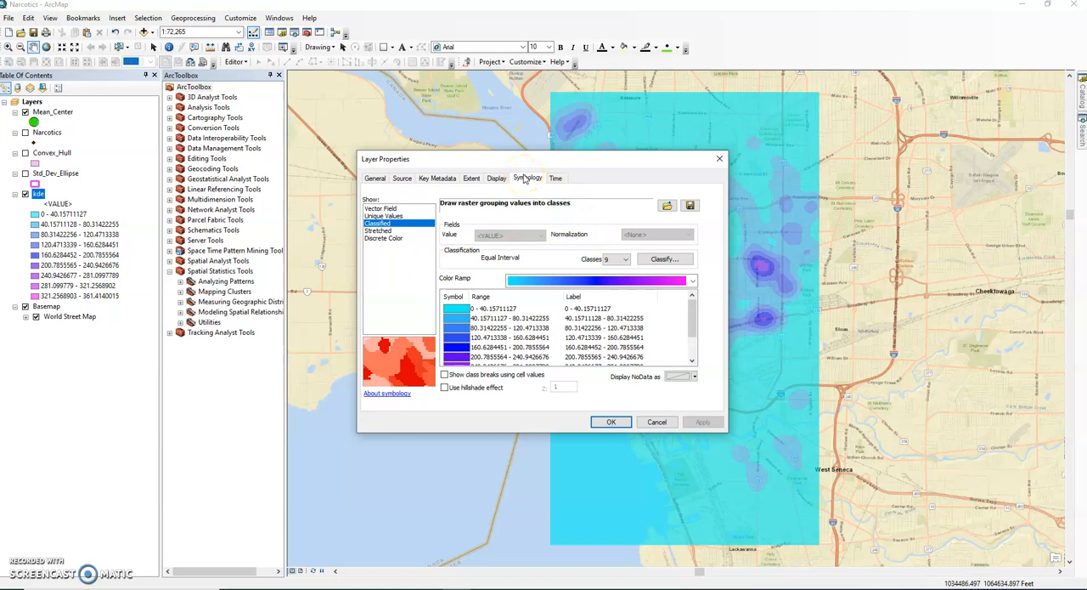
pyautogui.click(661, 259)
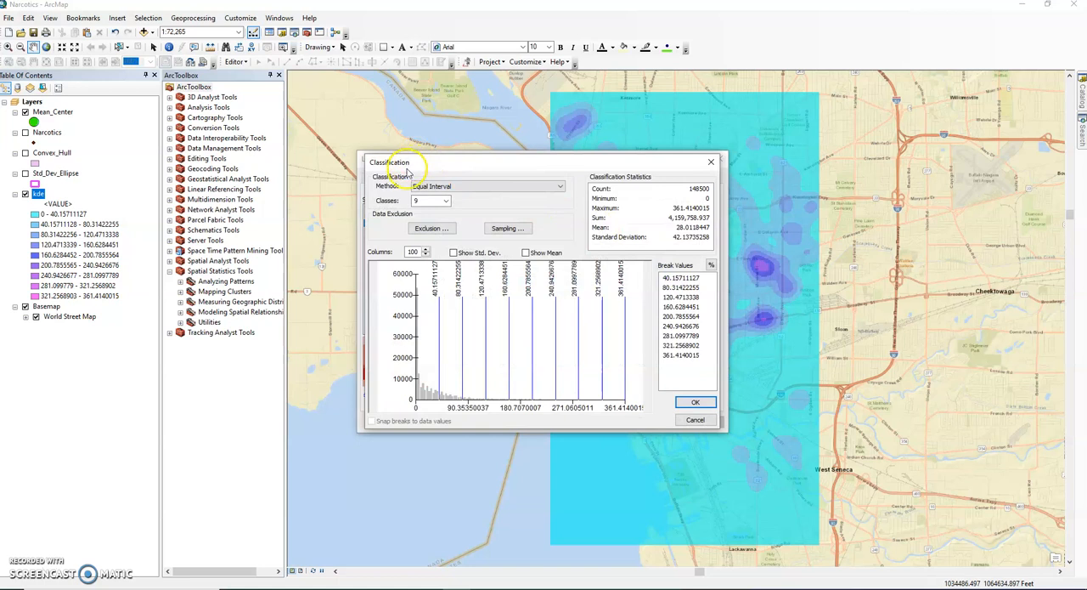
pyautogui.click(478, 187)
pyautogui.click(479, 196)
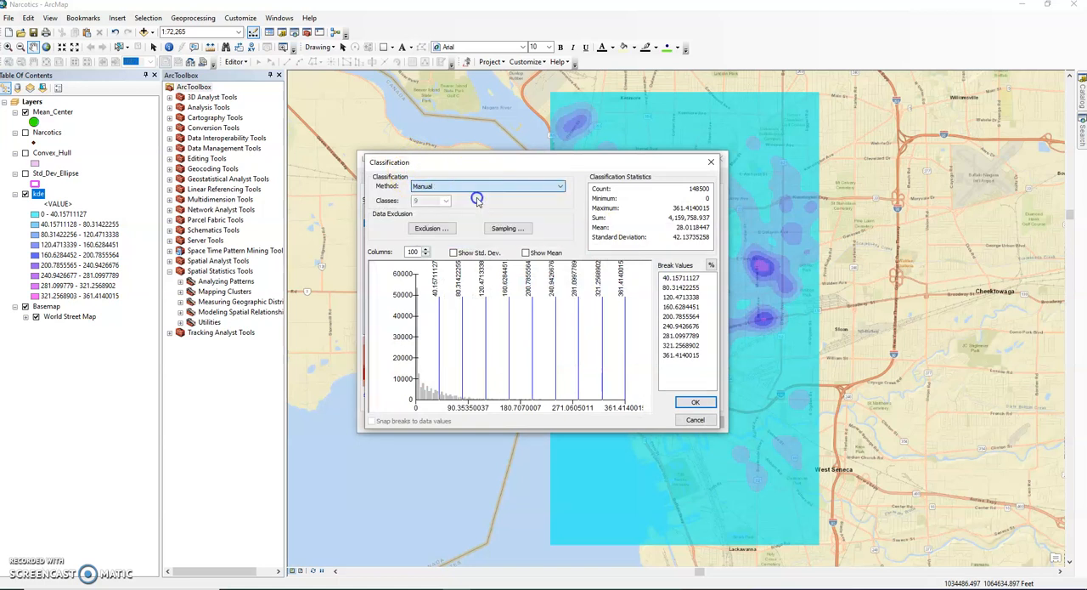
pyautogui.click(466, 189)
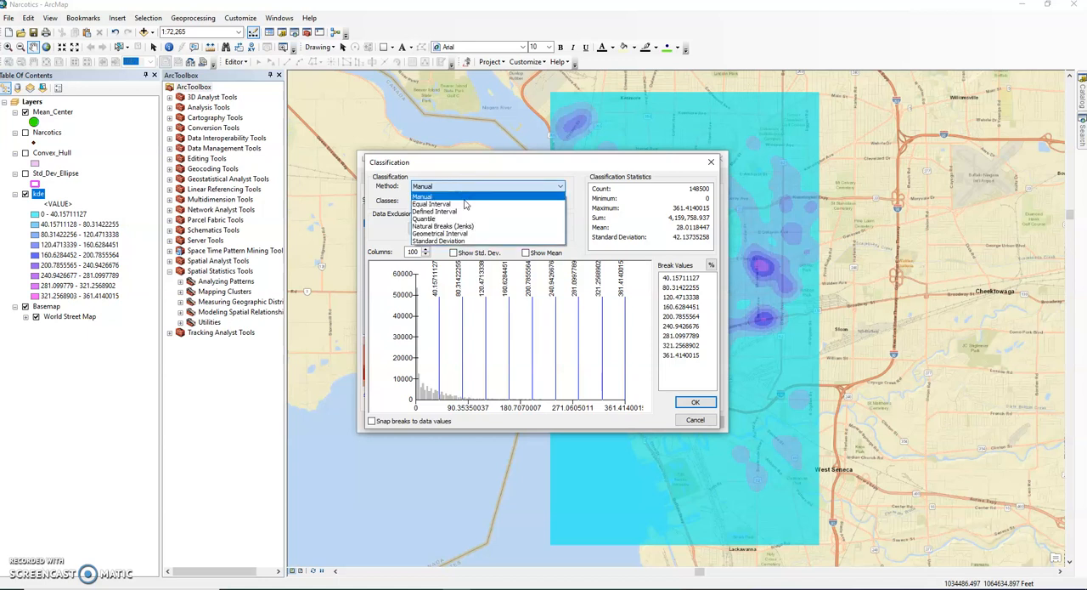
pyautogui.click(468, 205)
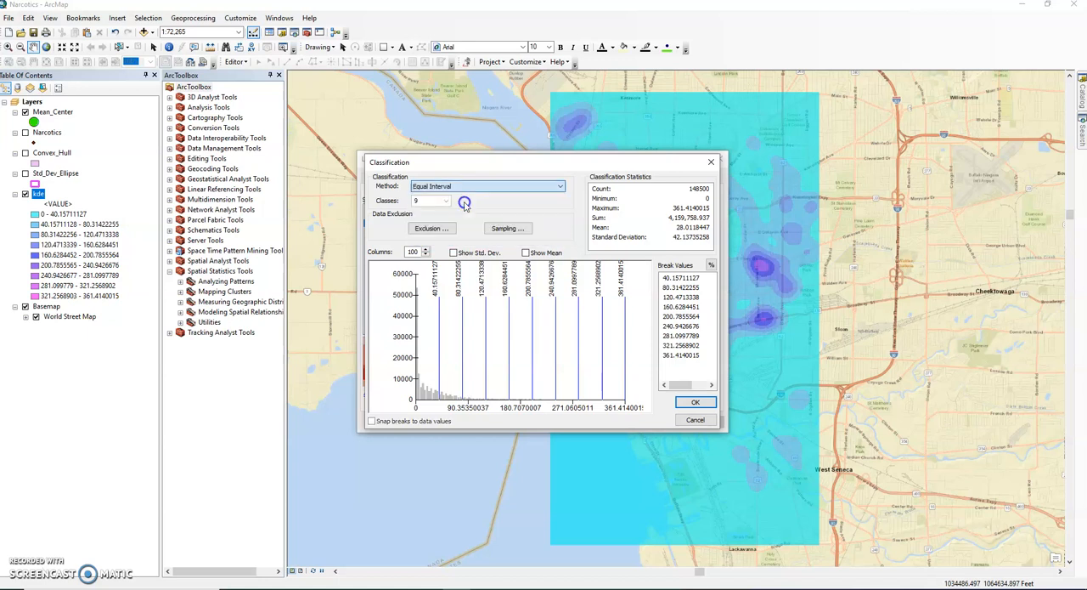
# - Reduce the kde classification to 3 classes and switch the classification method to Manual
pyautogui.doubleClick(414, 200)
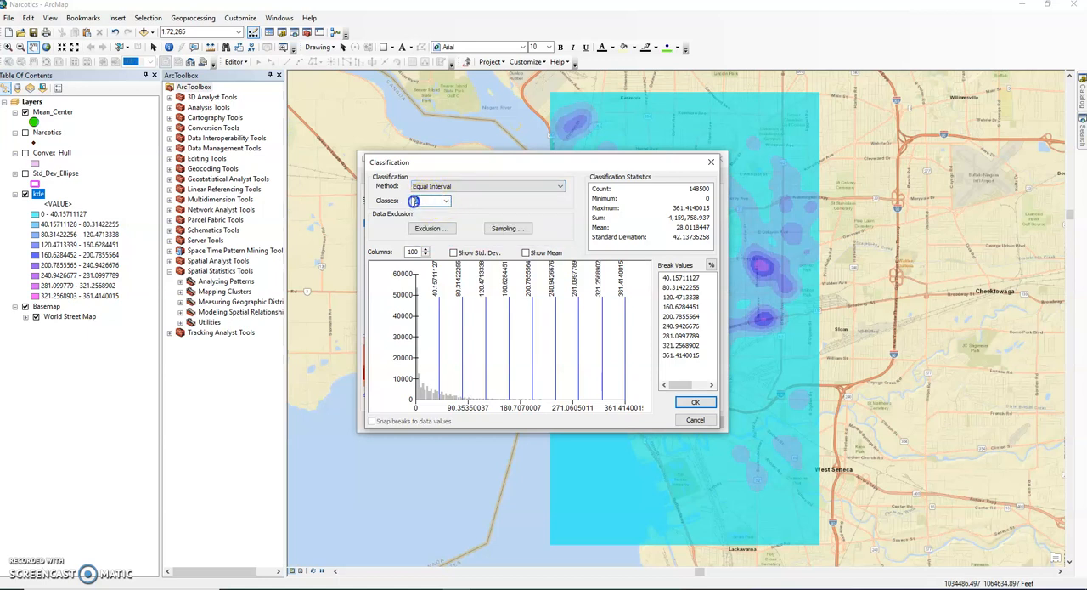
pyautogui.write('5')
pyautogui.write('3')
pyautogui.click(516, 194)
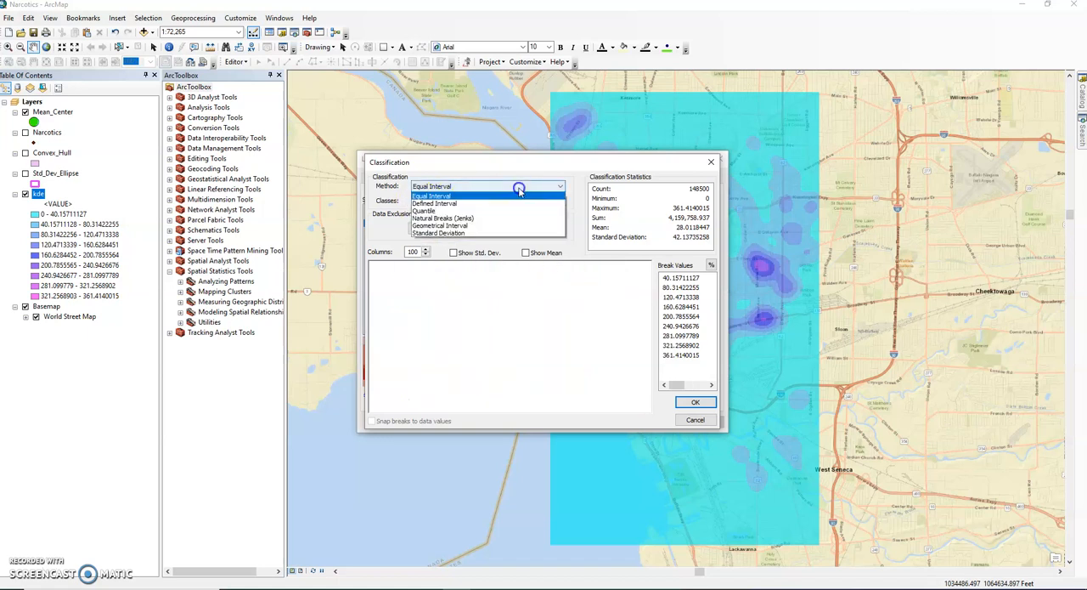
pyautogui.click(510, 197)
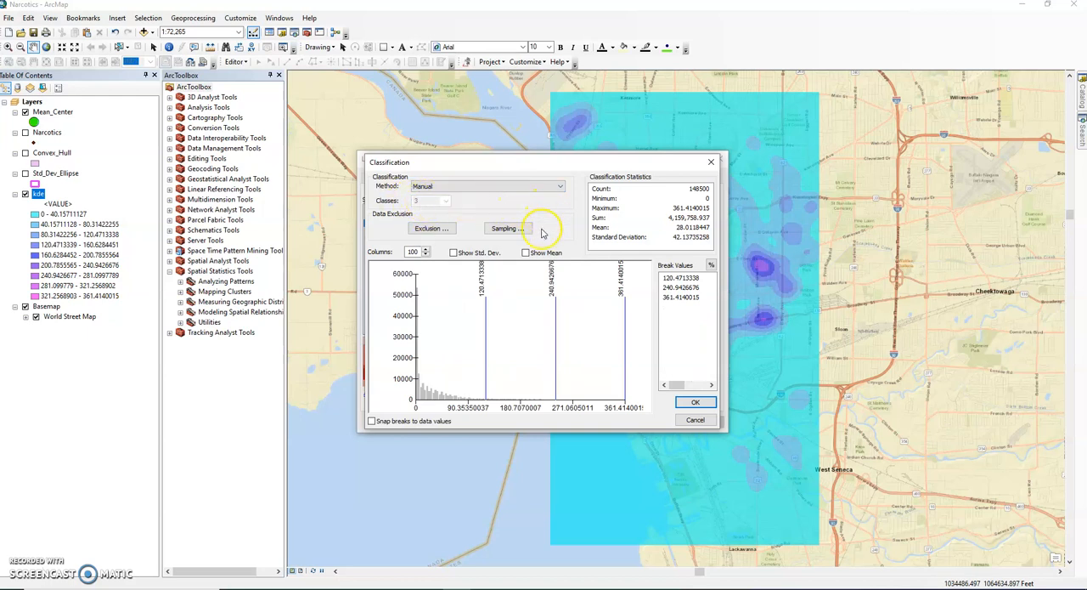
# - Show the kde break values as percentages, set the first two breaks to 50 and 95 percent, and accept the classification
pyautogui.click(674, 272)
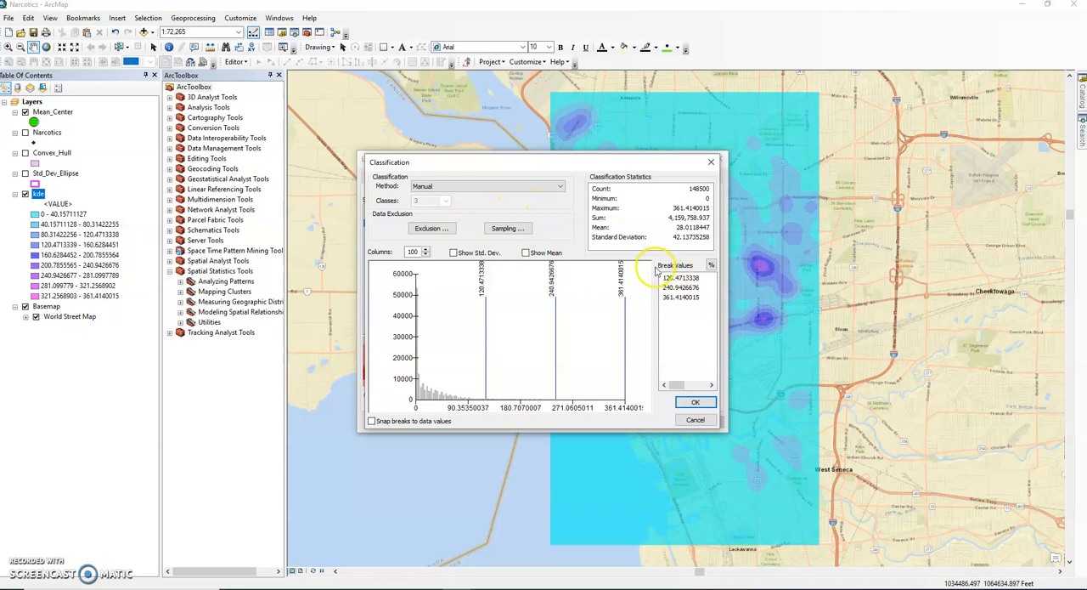
pyautogui.click(711, 265)
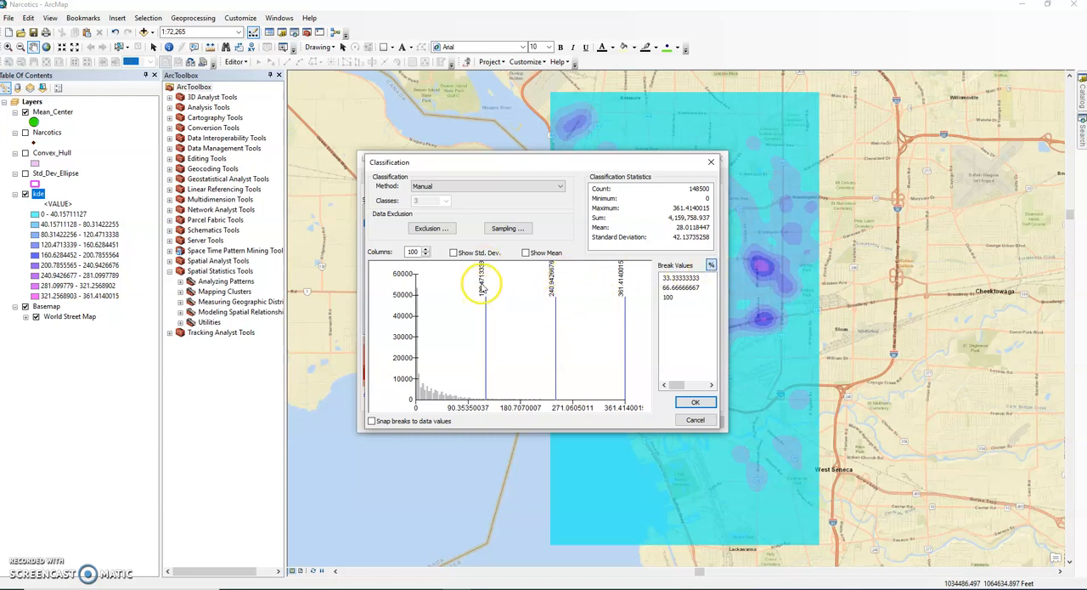
pyautogui.click(677, 279)
pyautogui.write('50')
pyautogui.click(688, 288)
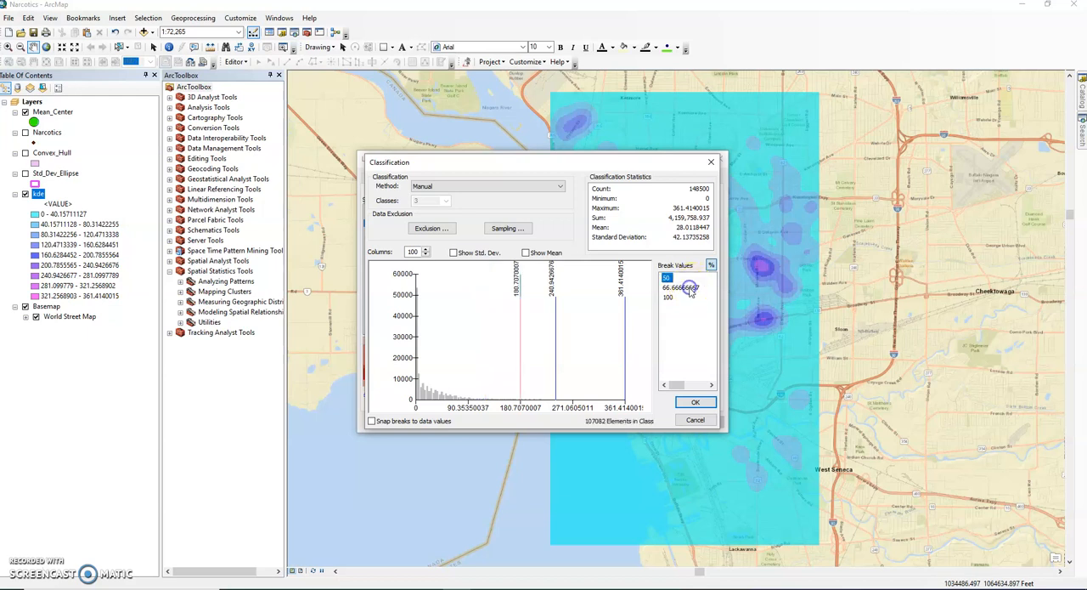
pyautogui.write('95')
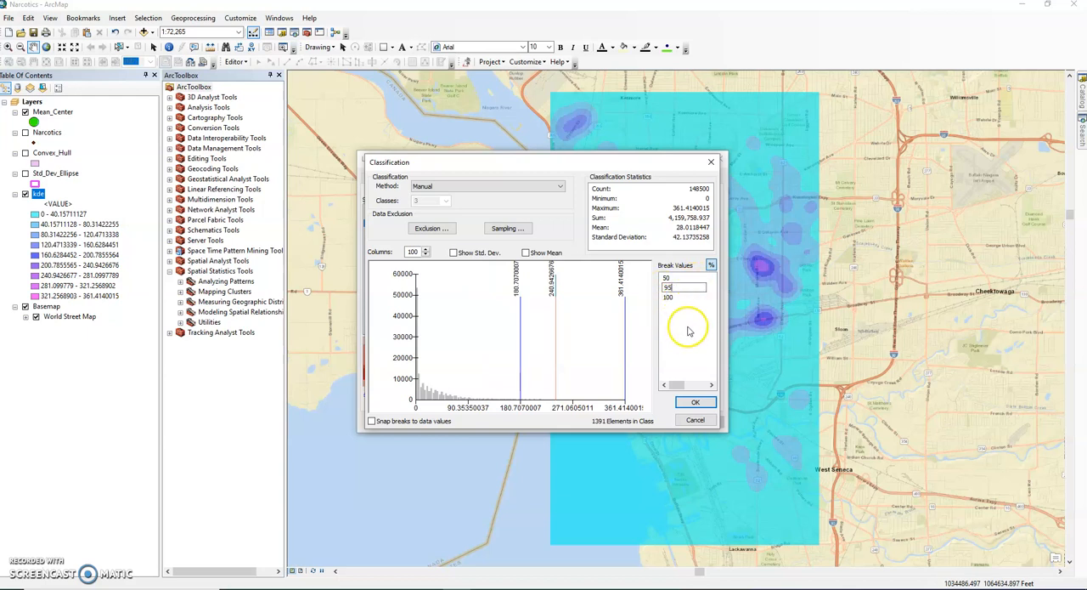
pyautogui.press('Return')
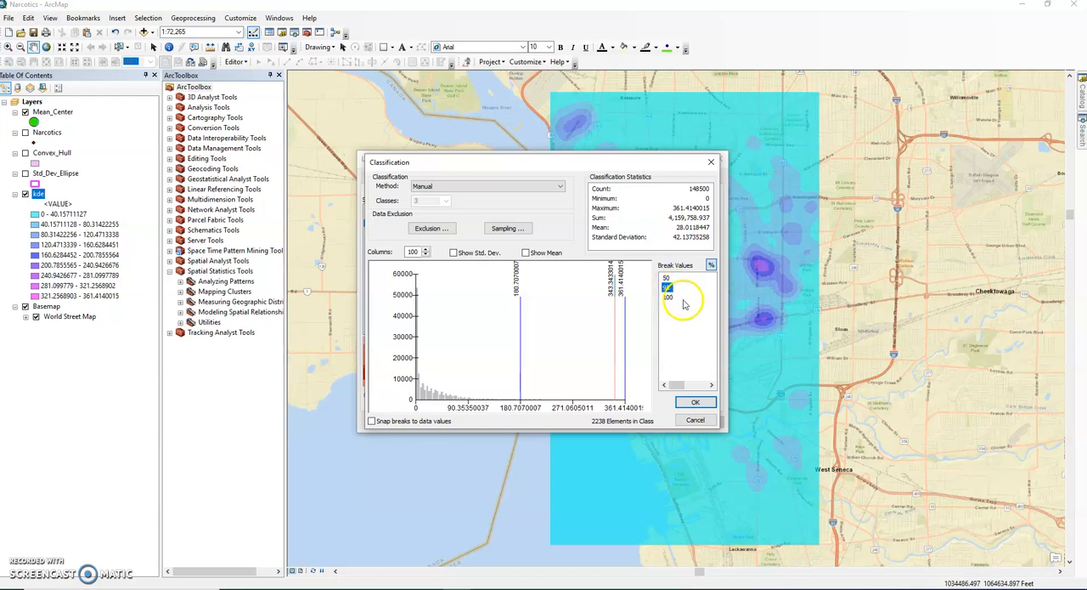
pyautogui.click(694, 404)
# - Apply the three-class symbology to the kde layer and close its layer properties
pyautogui.click(696, 422)
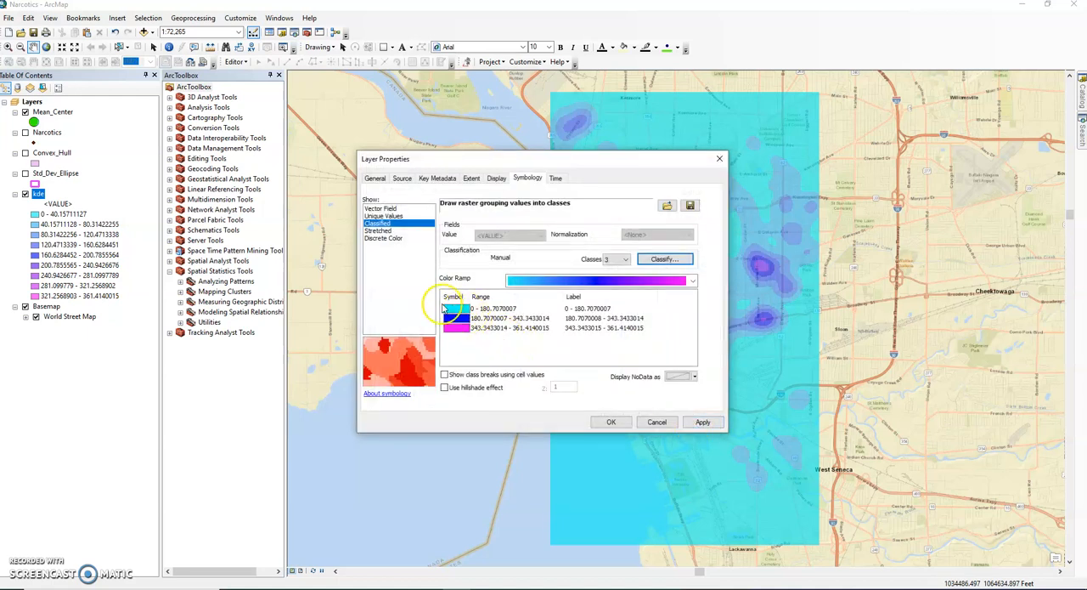
pyautogui.click(707, 423)
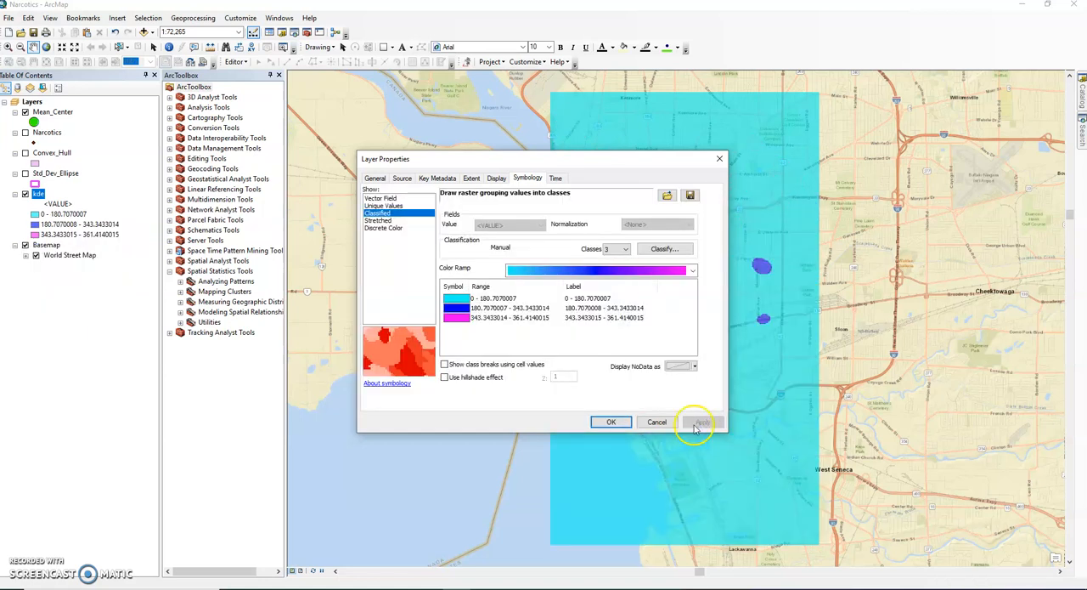
pyautogui.click(611, 422)
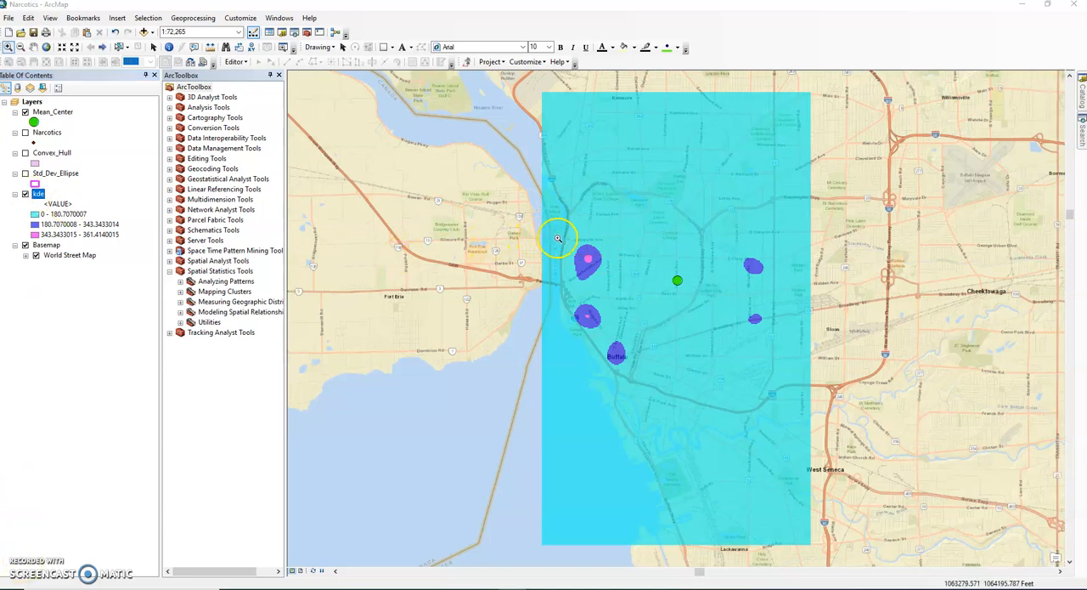
# - Zoom in on the magenta highest-density area of the northwestern hotspot to examine its streets
pyautogui.moveTo(567, 241); pyautogui.dragTo(607, 278)
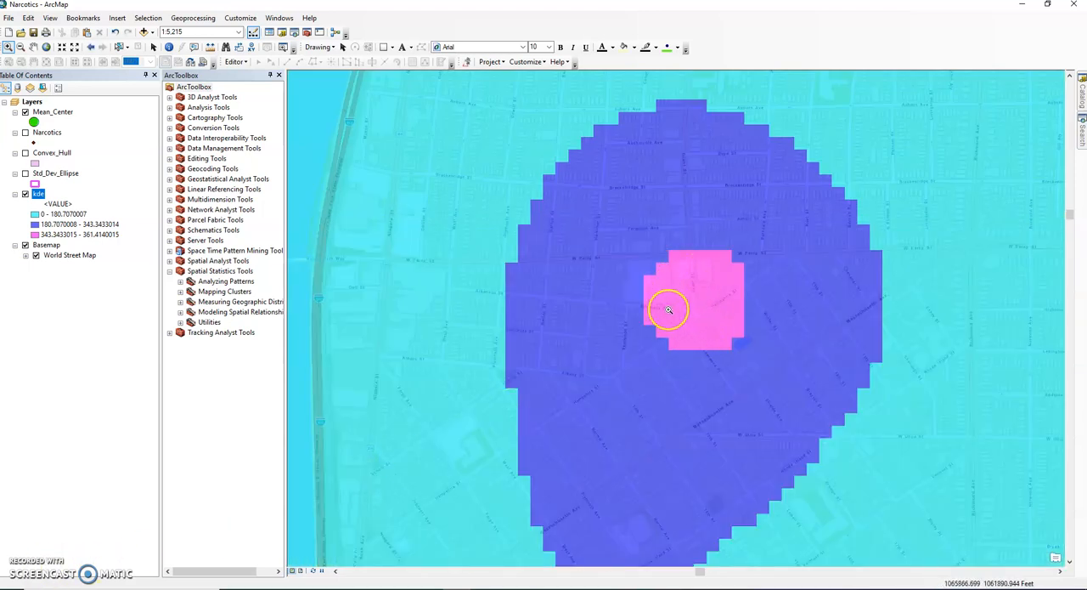
pyautogui.moveTo(636, 242); pyautogui.dragTo(767, 359)
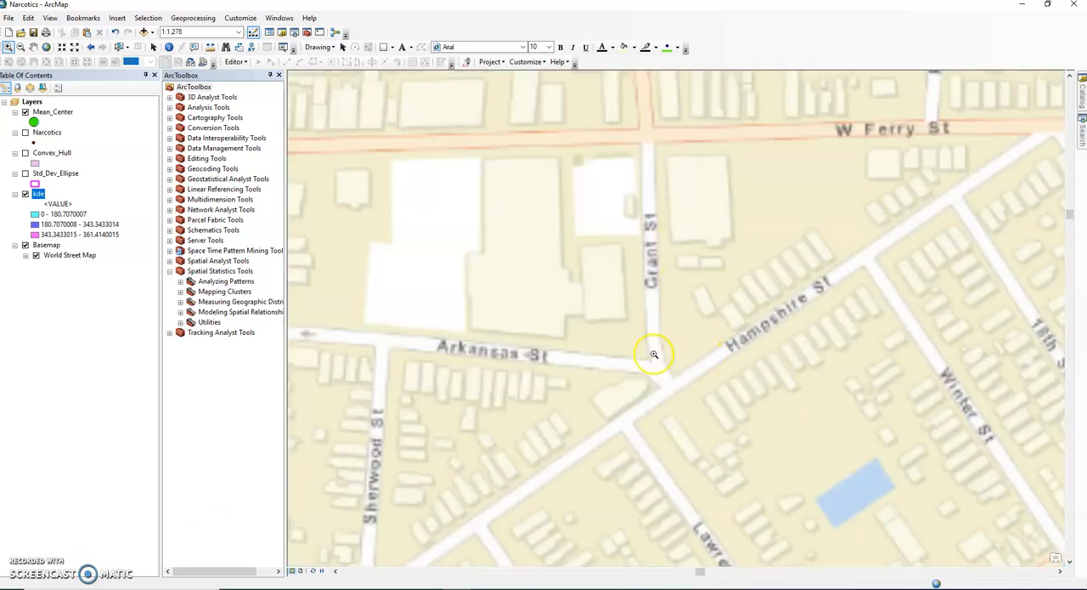